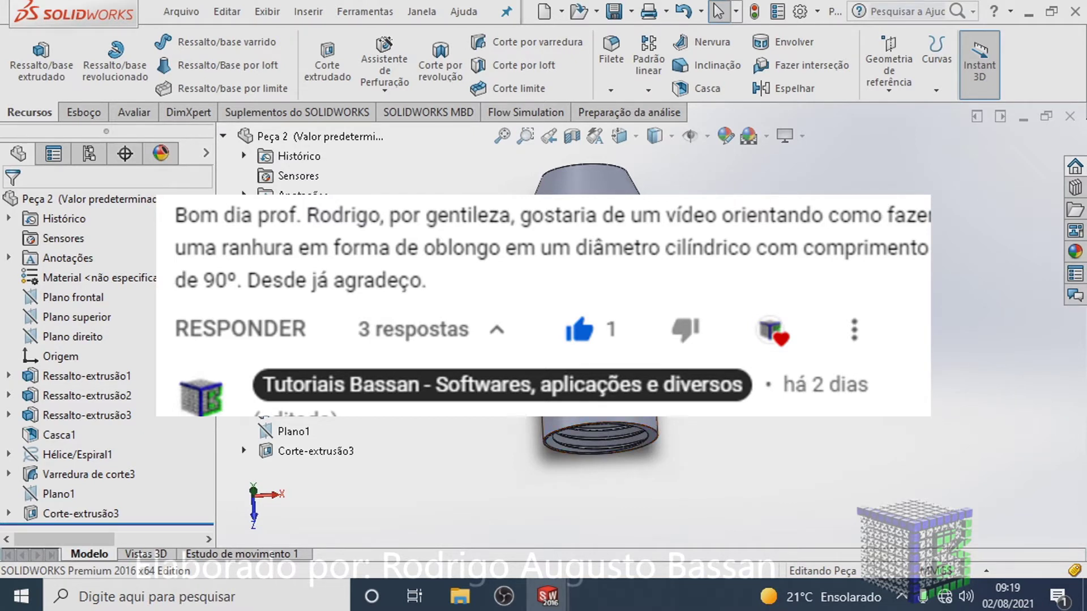
Orbit and zoom example part Peça 2 to view its slot, then close it.
mouse_move(660, 359)
middle_mouse_down()
mouse_move(651, 328)
mouse_move(631, 324)
mouse_move(621, 343)
middle_mouse_up()
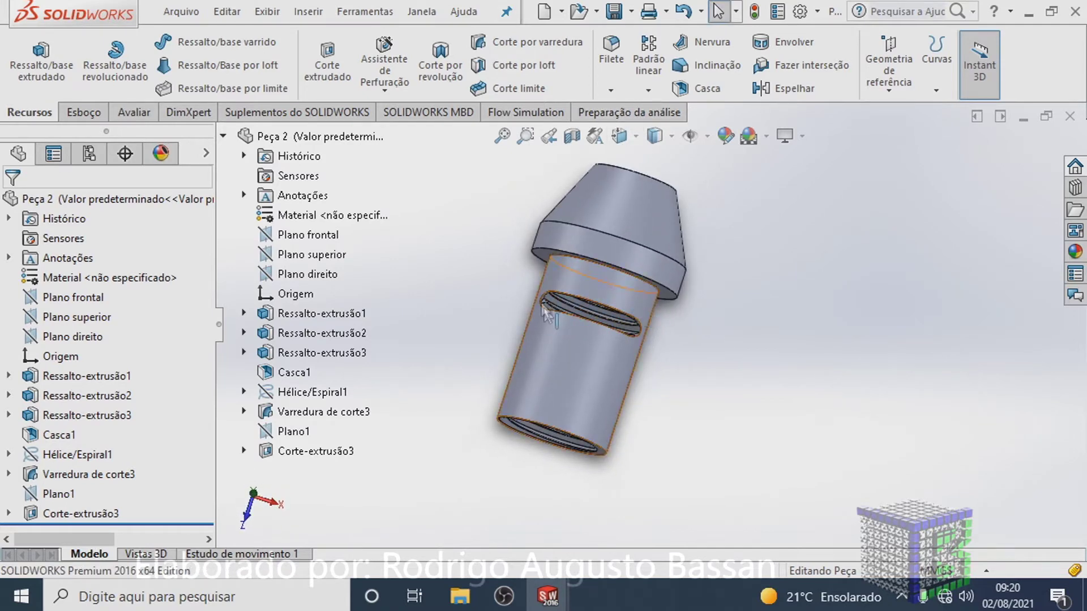
scroll(596, 320, "down", 3)
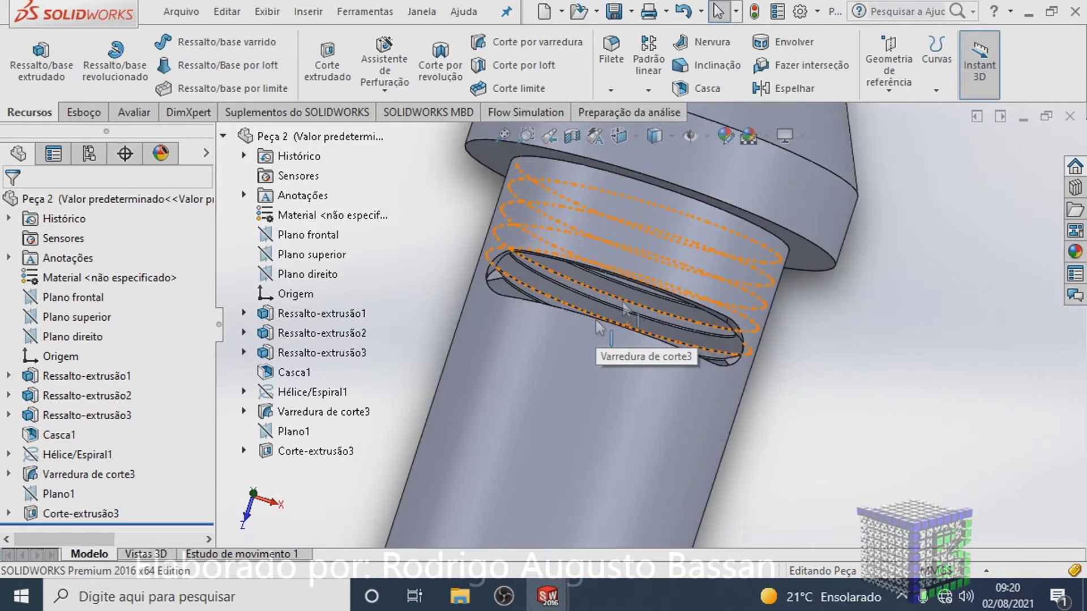
scroll(498, 314, "down", 2)
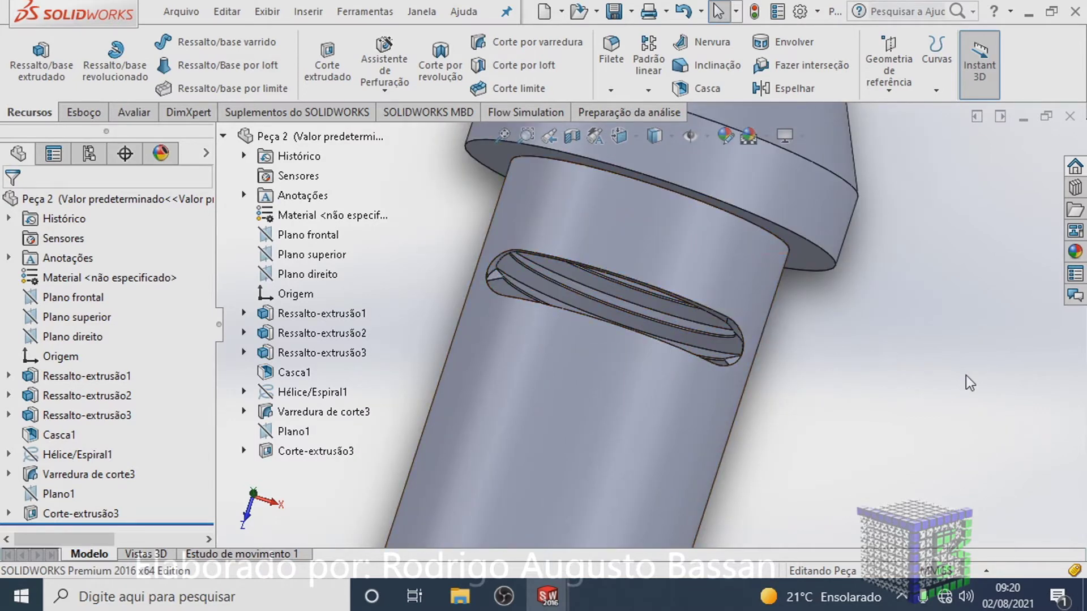
scroll(970, 384, "up", 5)
left_click(1069, 116)
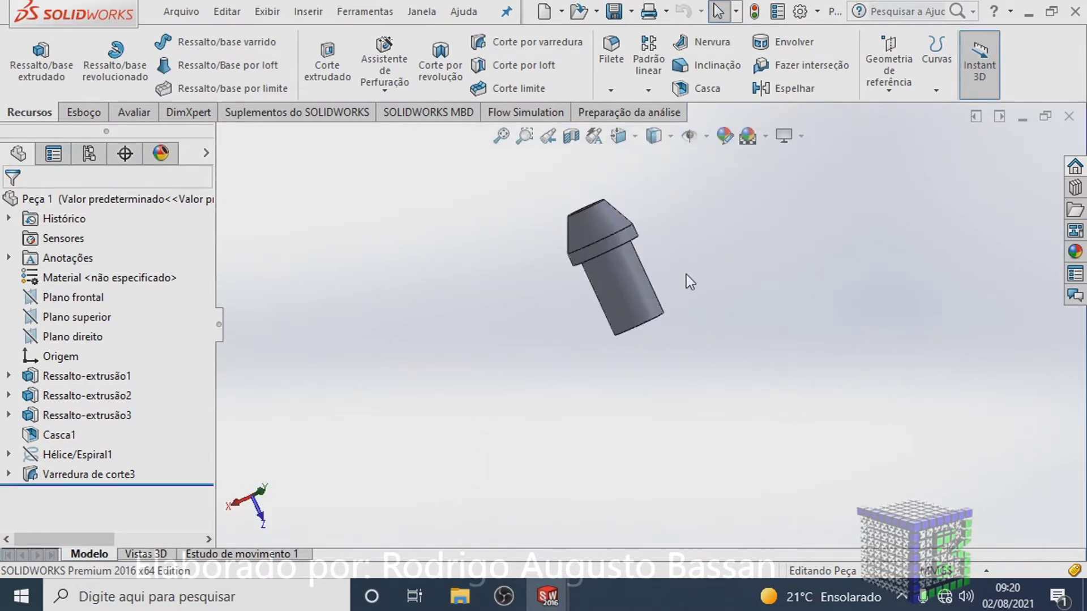
Start a new reference plane based on Plano superior.
scroll(519, 231, "down", 3)
scroll(586, 266, "up", 4)
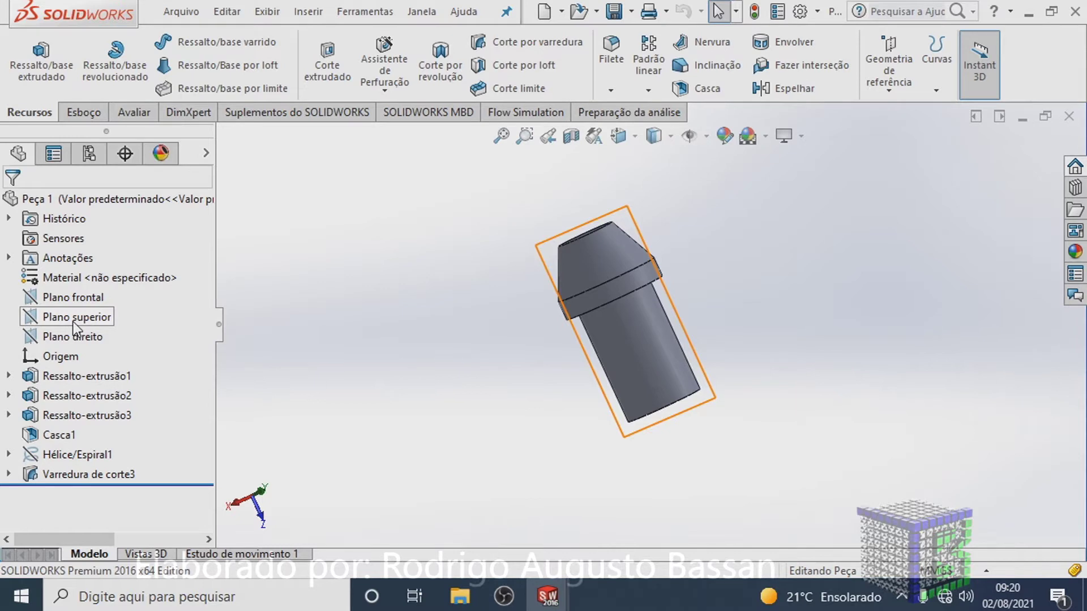
left_click(74, 320)
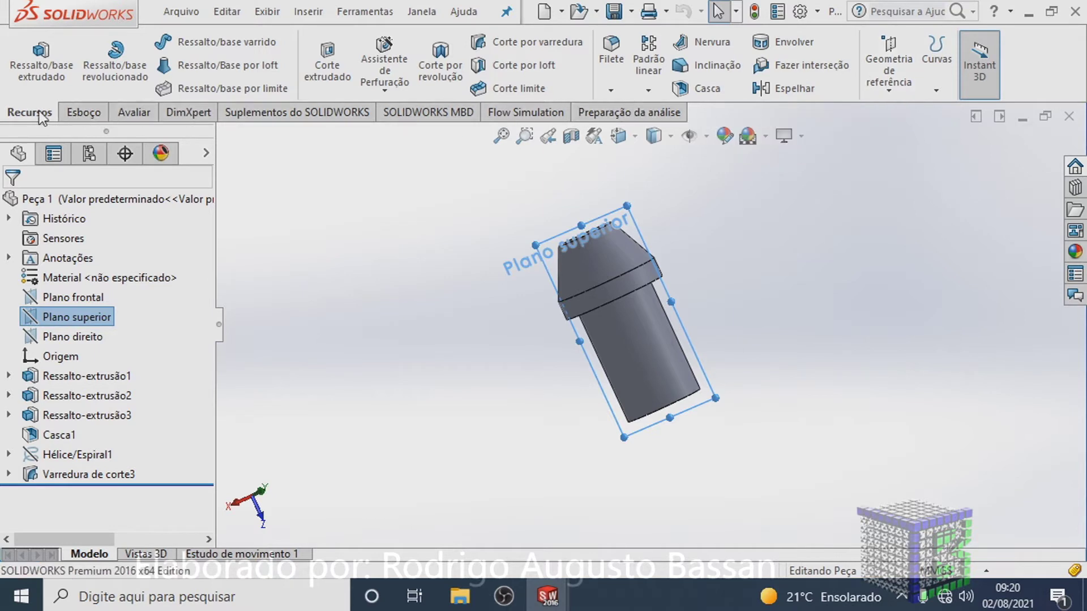
left_click(905, 90)
left_click(902, 124)
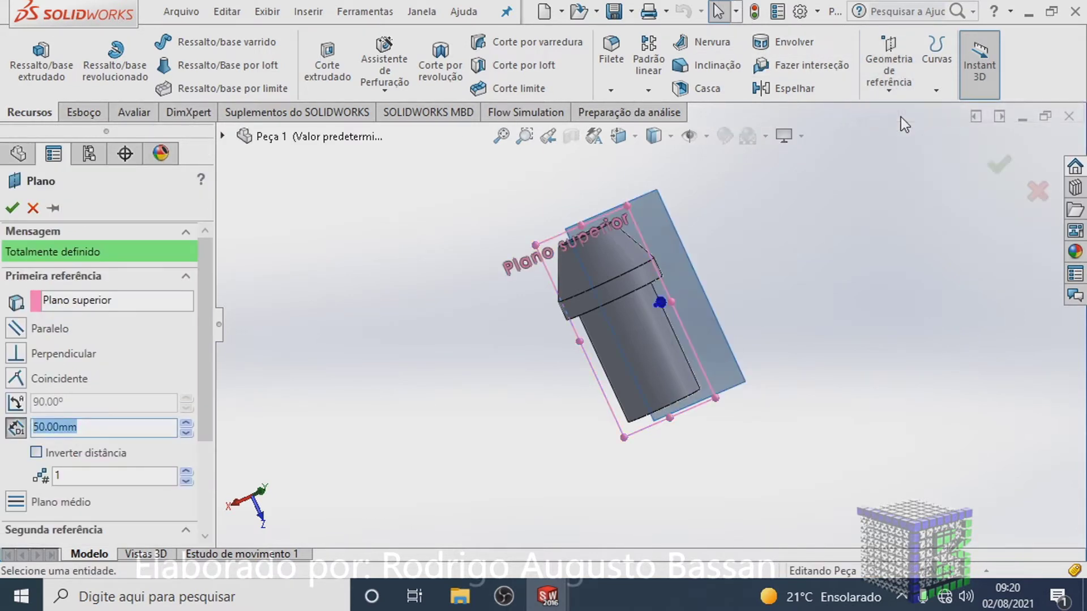
Set the new plane's offset from Plano superior to 50 mm and confirm Plano1.
middle_click_drag(803, 266, 766, 346)
mouse_move(786, 289)
middle_mouse_down()
mouse_move(747, 305)
mouse_move(742, 337)
mouse_move(733, 310)
middle_mouse_up()
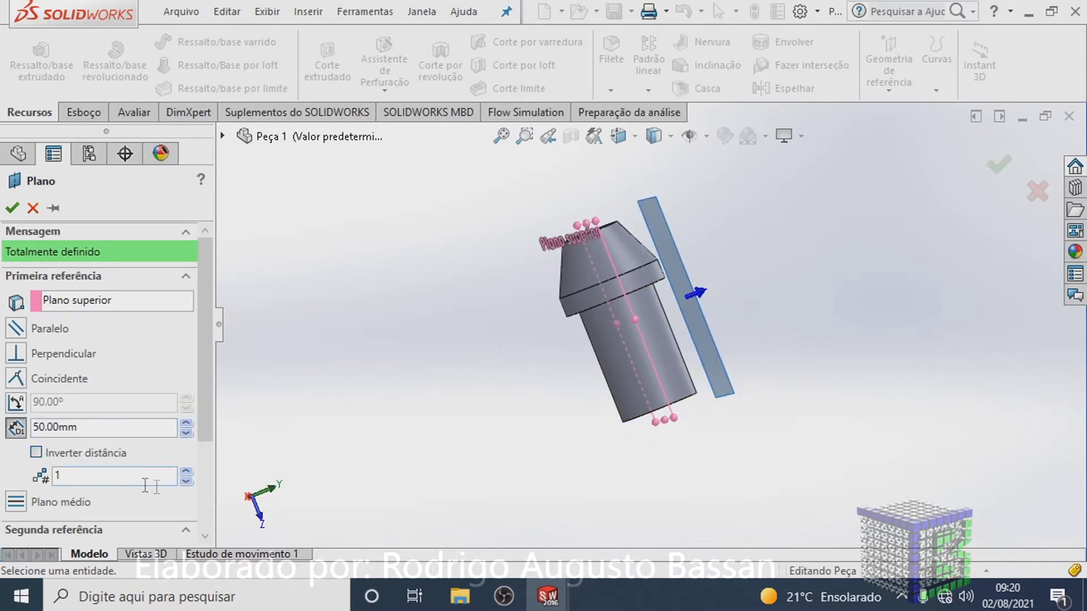
left_click(189, 434)
middle_click_drag(569, 340, 572, 342)
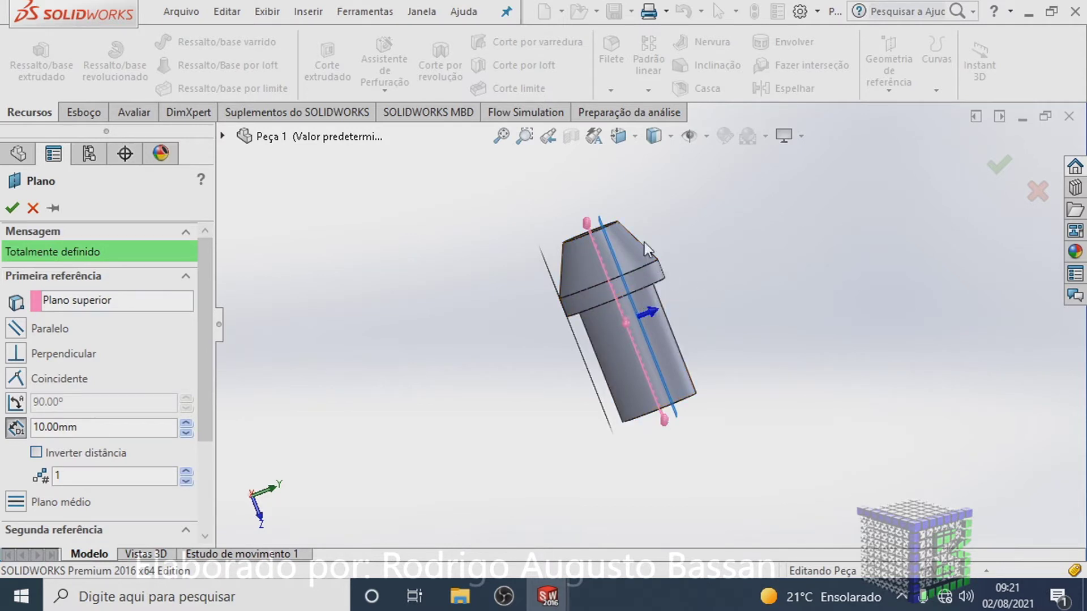
left_click(186, 425)
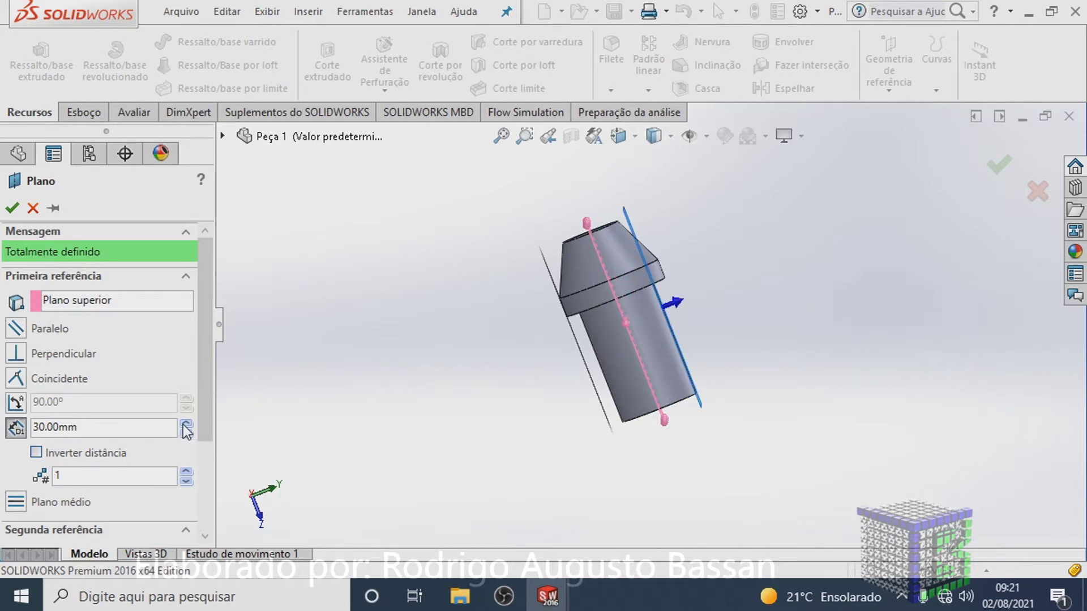
left_click(184, 424)
left_click(187, 423)
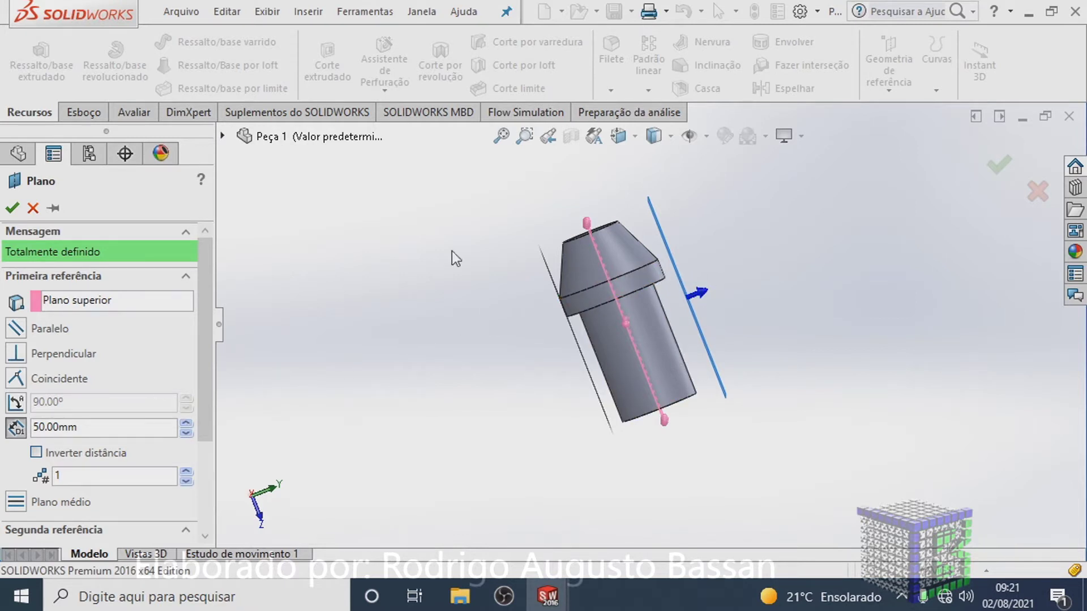
left_click(11, 209)
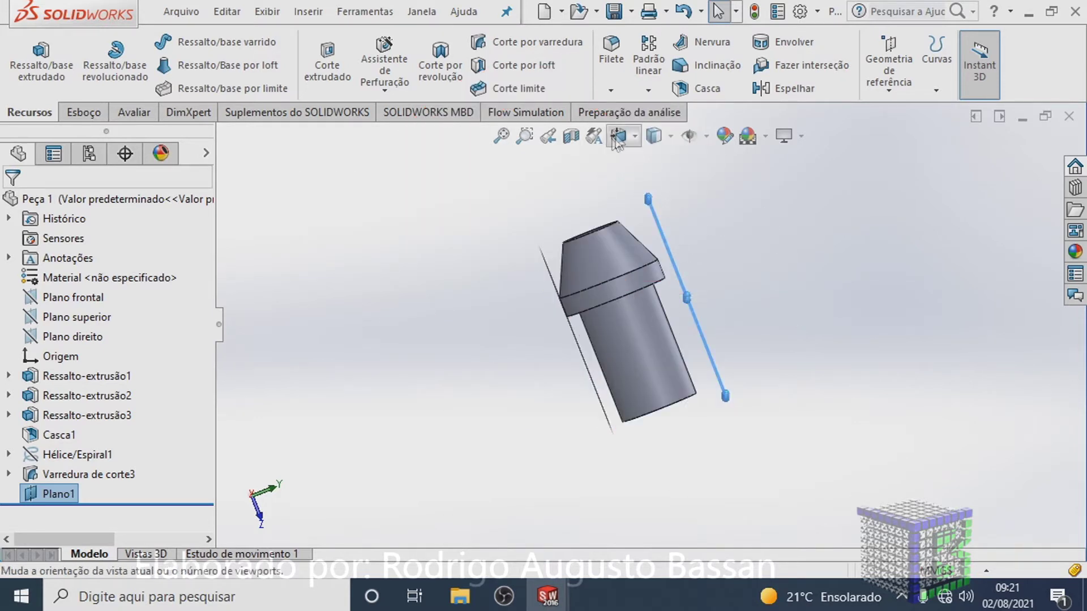
Switch to the Superior (top) view and bring up Plano1's shortcut menu.
left_click(623, 136)
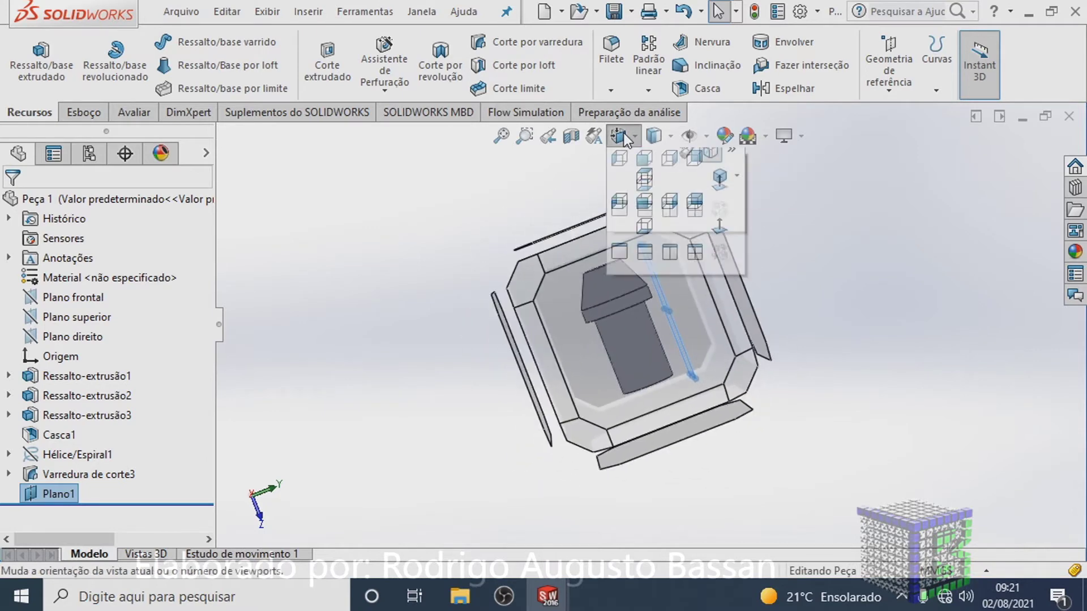
left_click(650, 183)
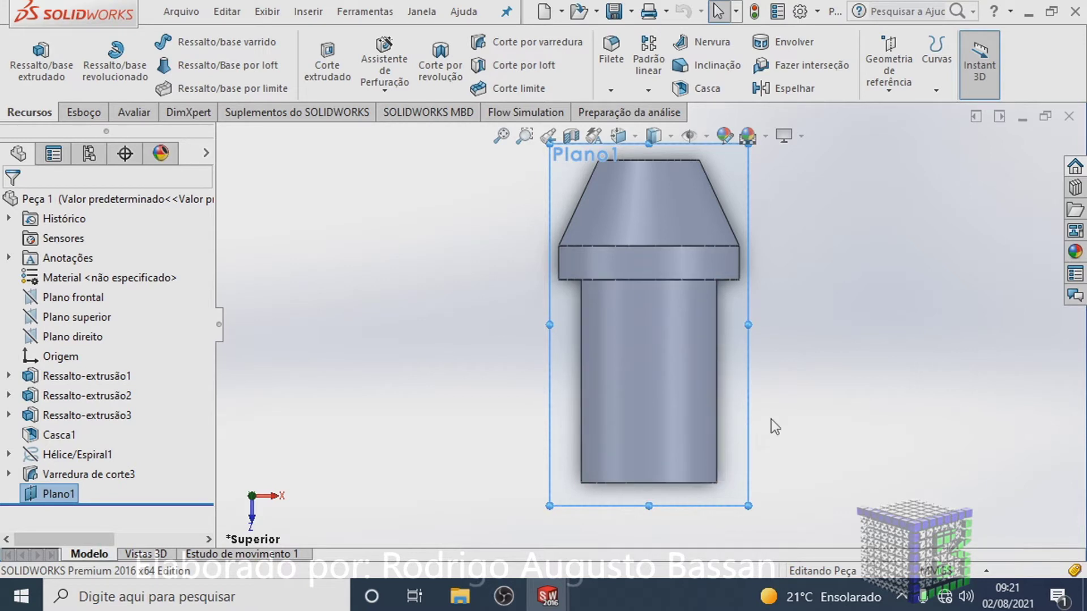
right_click(59, 501)
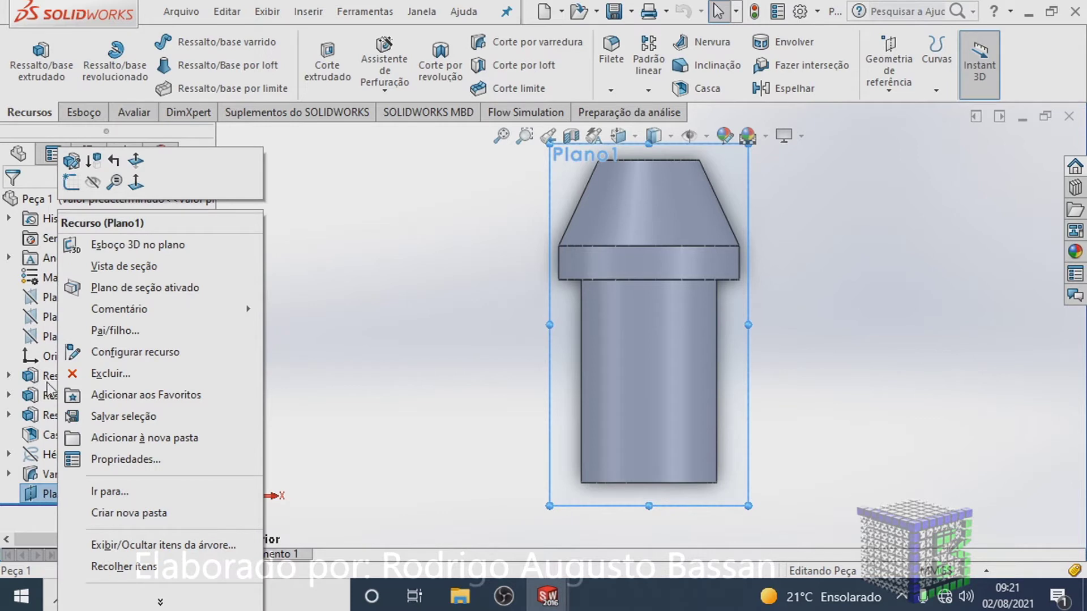
Start an empty sketch, Esboço6, on Plano1 from its context toolbar.
left_click(71, 183)
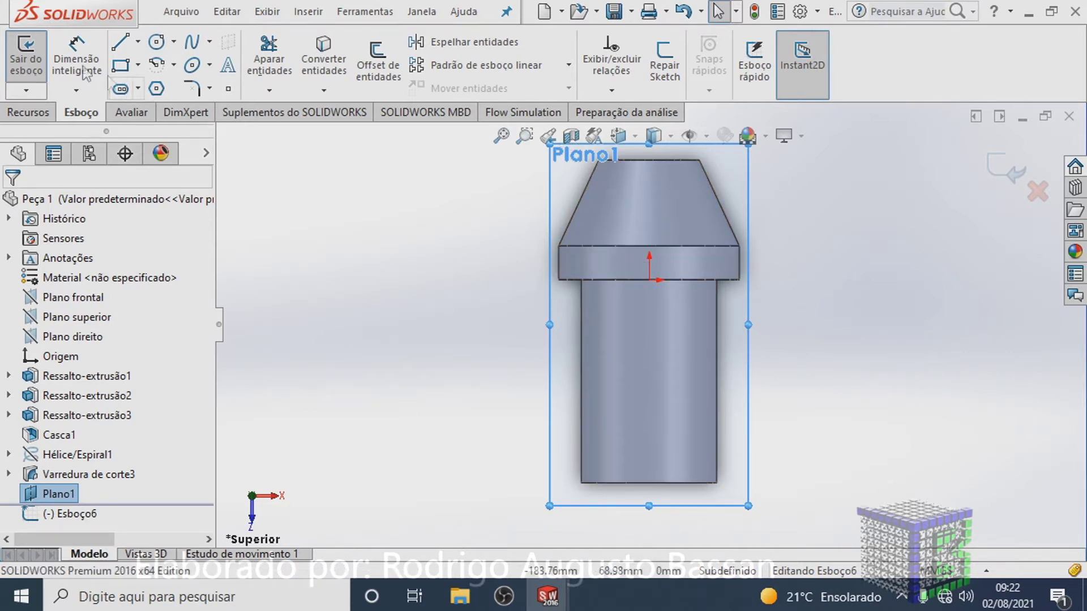
Begin a Linha de centro centreline at the sketch origin, tilting the model to check it.
left_click(138, 42)
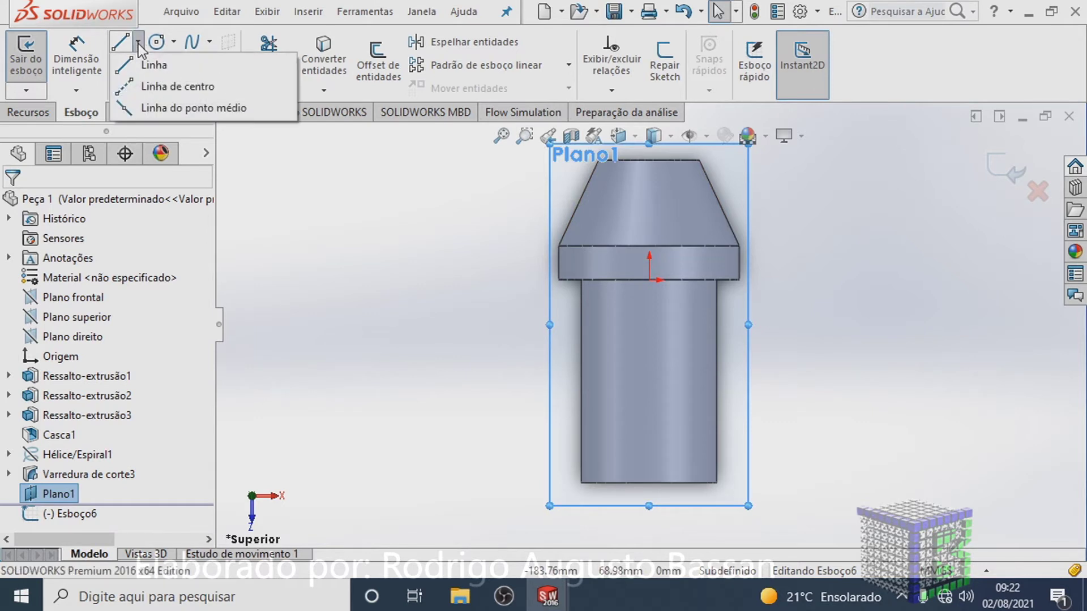
left_click(159, 86)
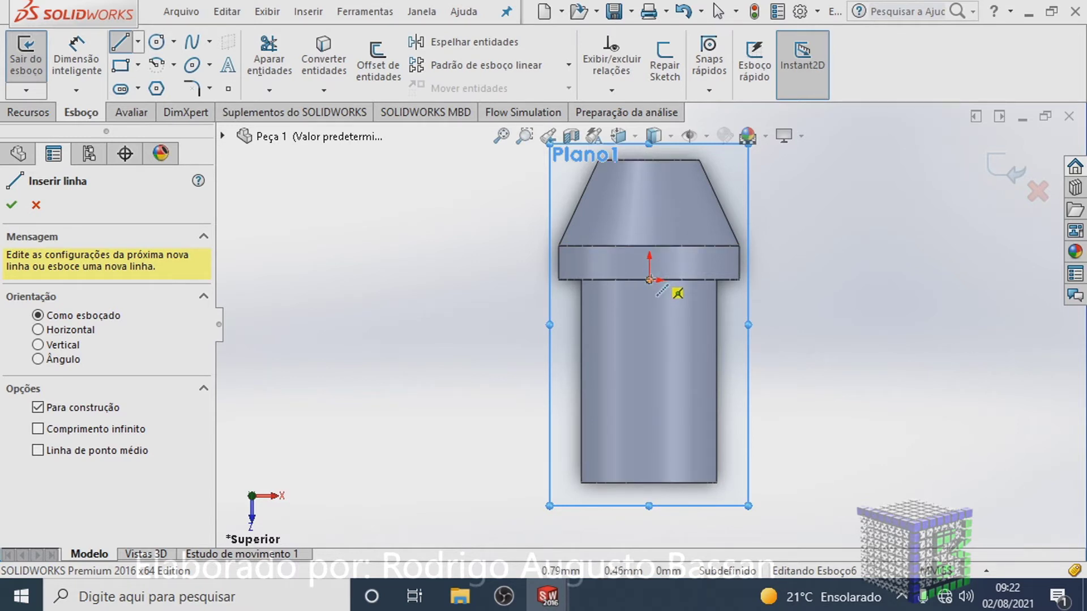
left_click(649, 280)
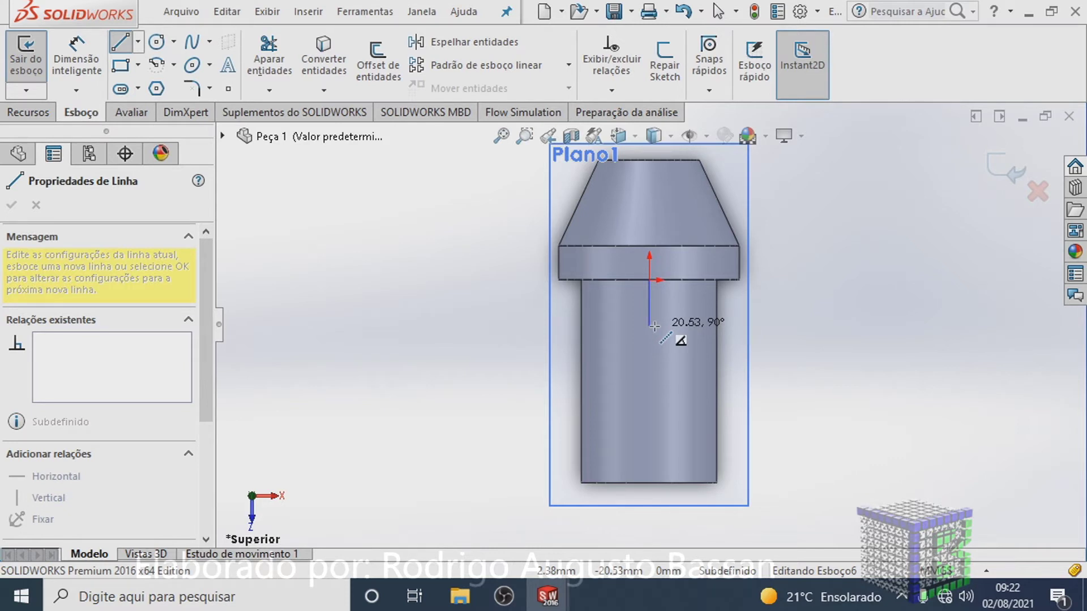
middle_click_drag(655, 327, 692, 309)
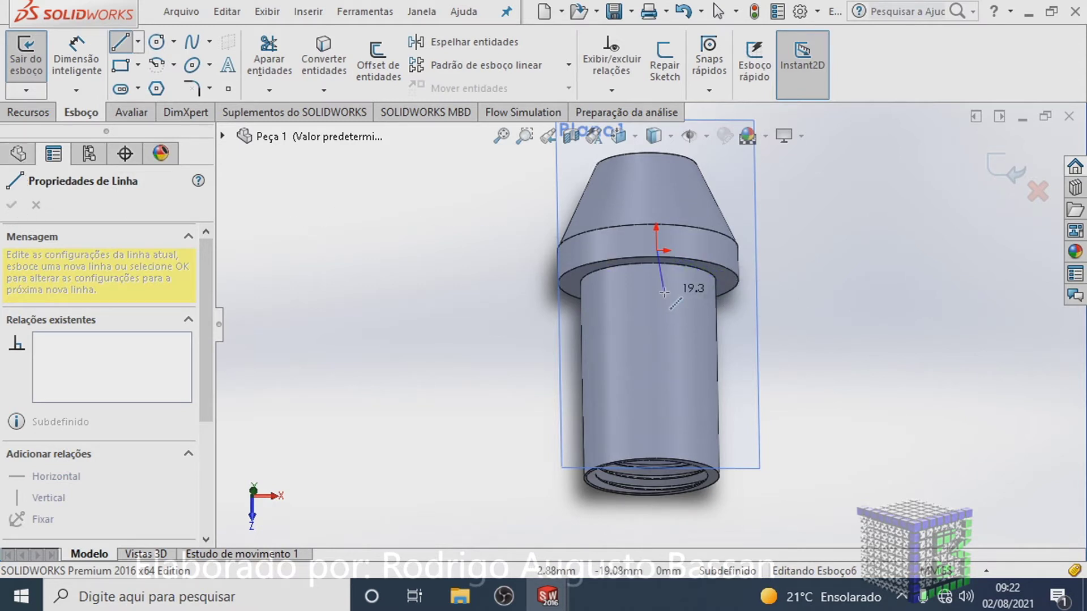
Return to the top view, abandon the centreline, and begin a new line at the origin.
left_click(628, 139)
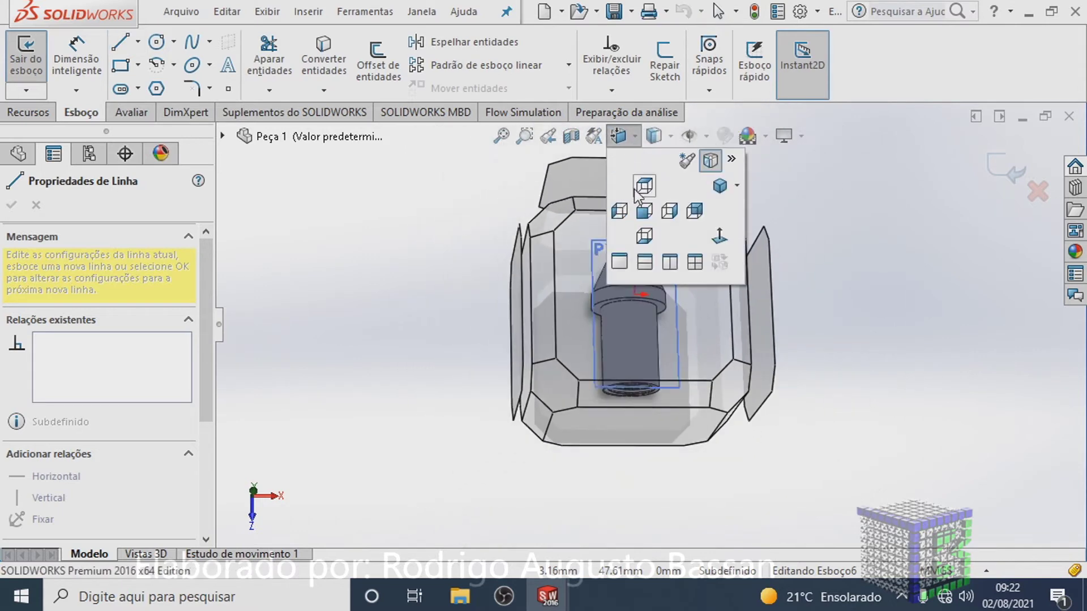
left_click(640, 185)
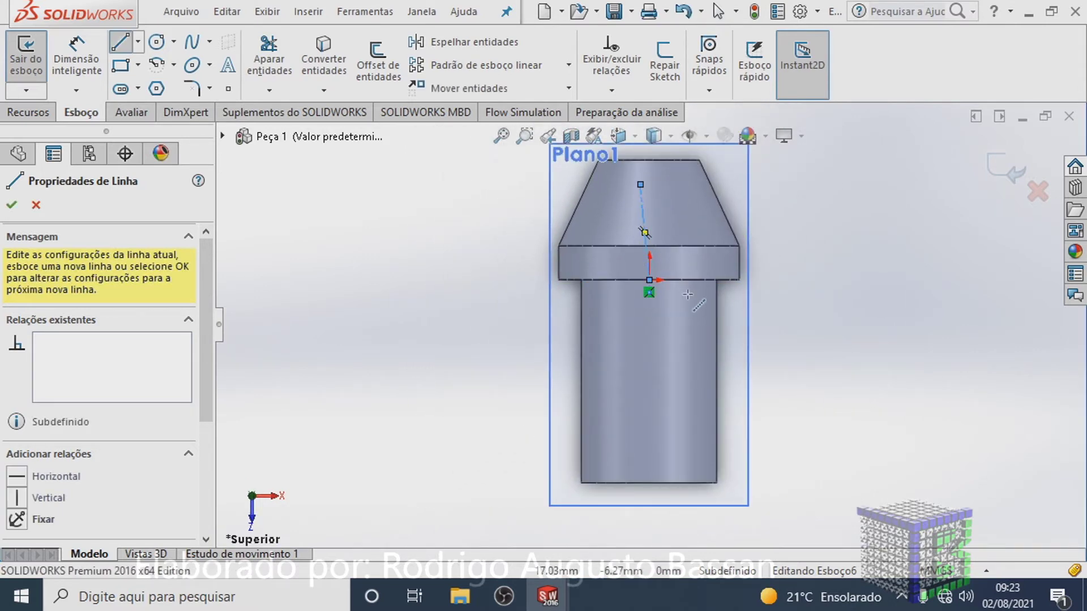
key("Escape")
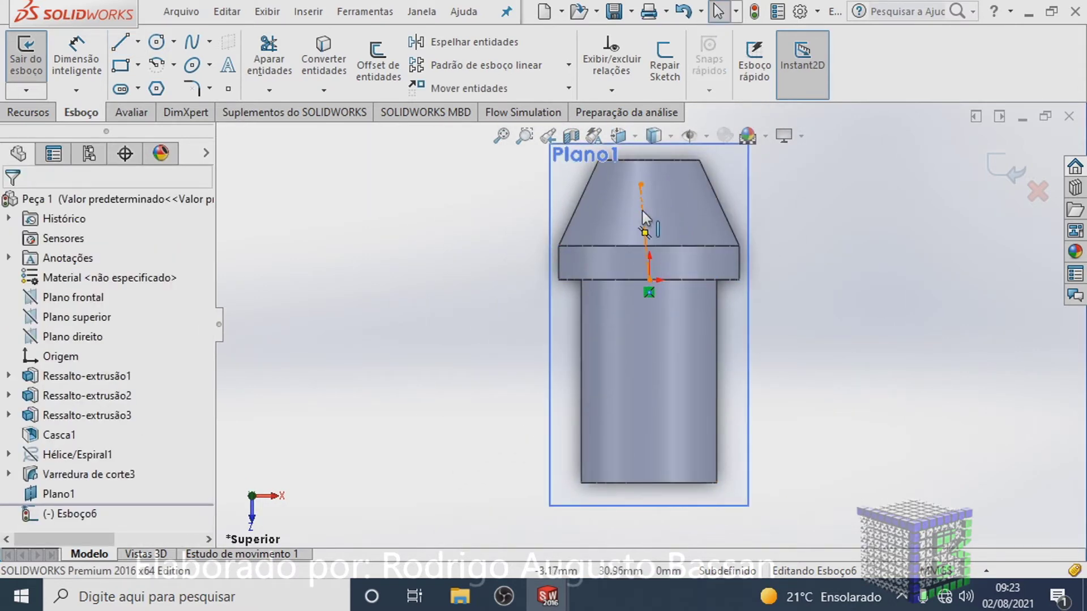
key("ctrl+z")
left_click(649, 279)
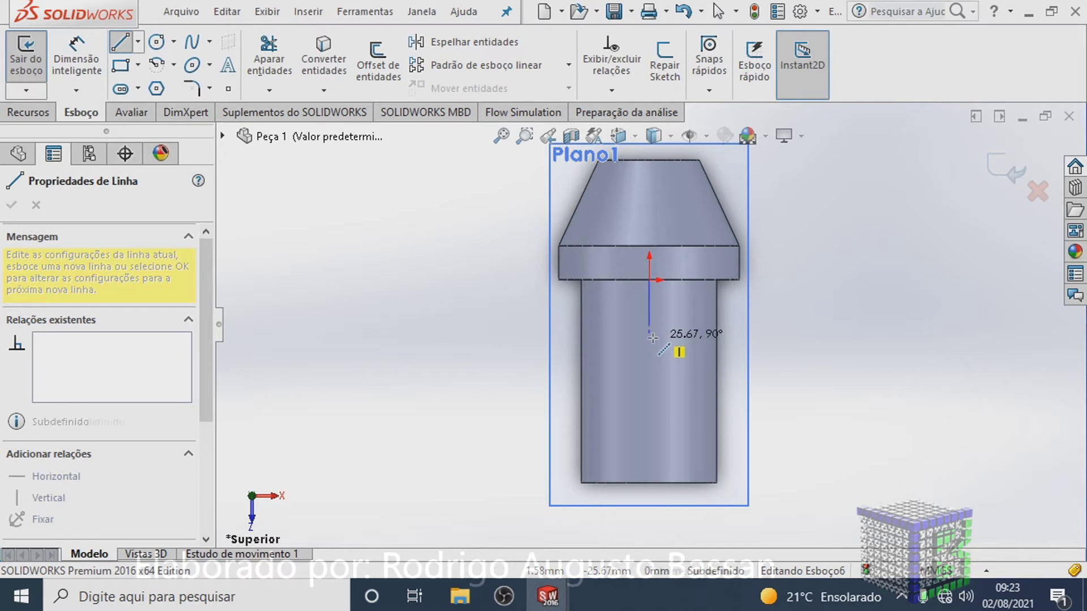
Draw a vertical construction line down from the origin and set its length to 25 mm.
left_click(649, 338)
key("Escape")
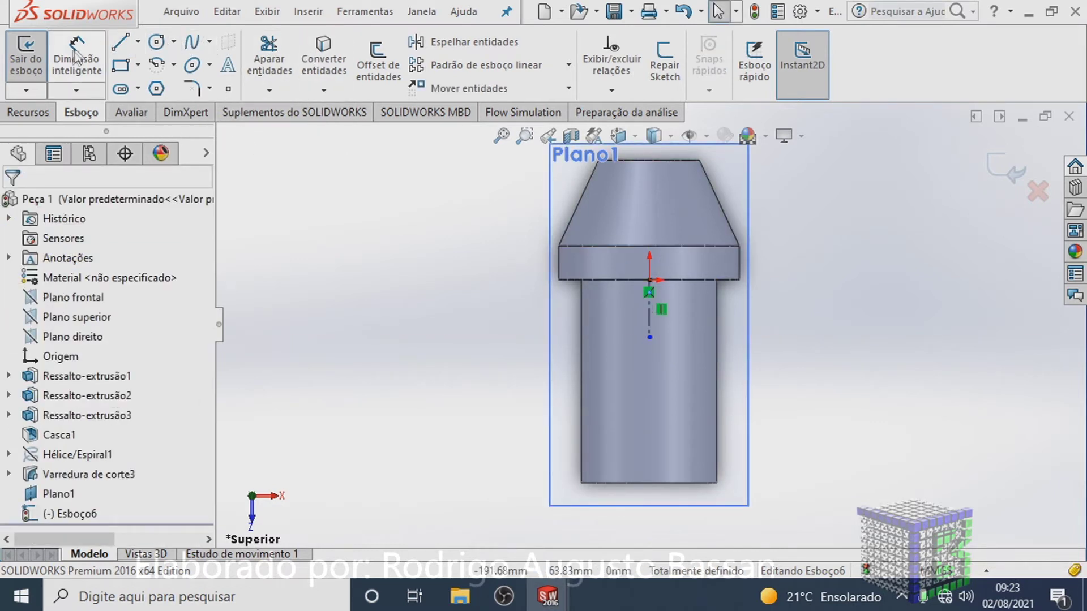
left_click(649, 322)
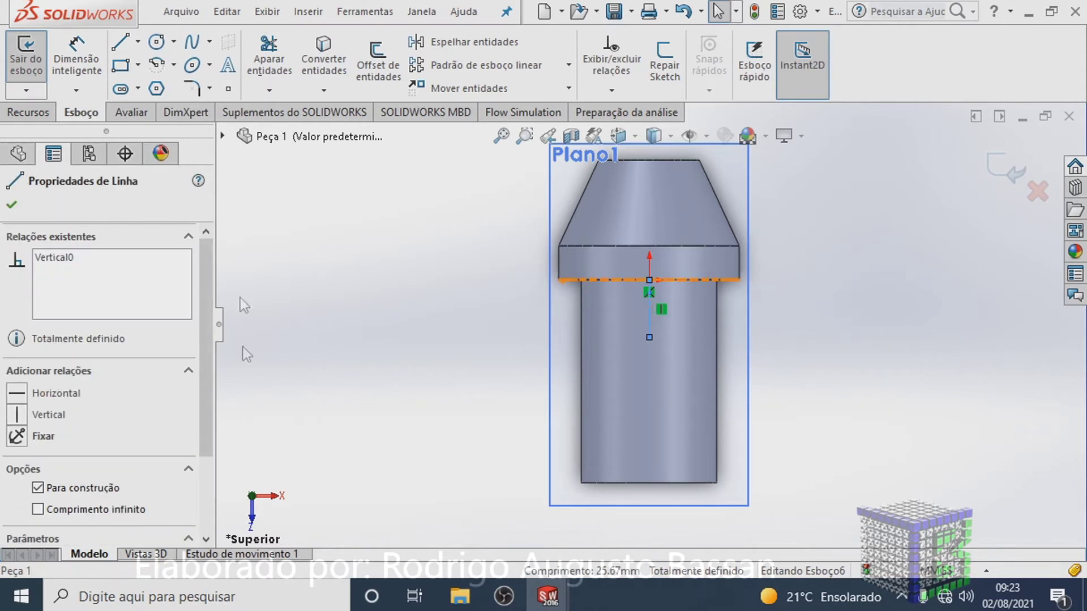
left_click_drag(205, 293, 205, 369)
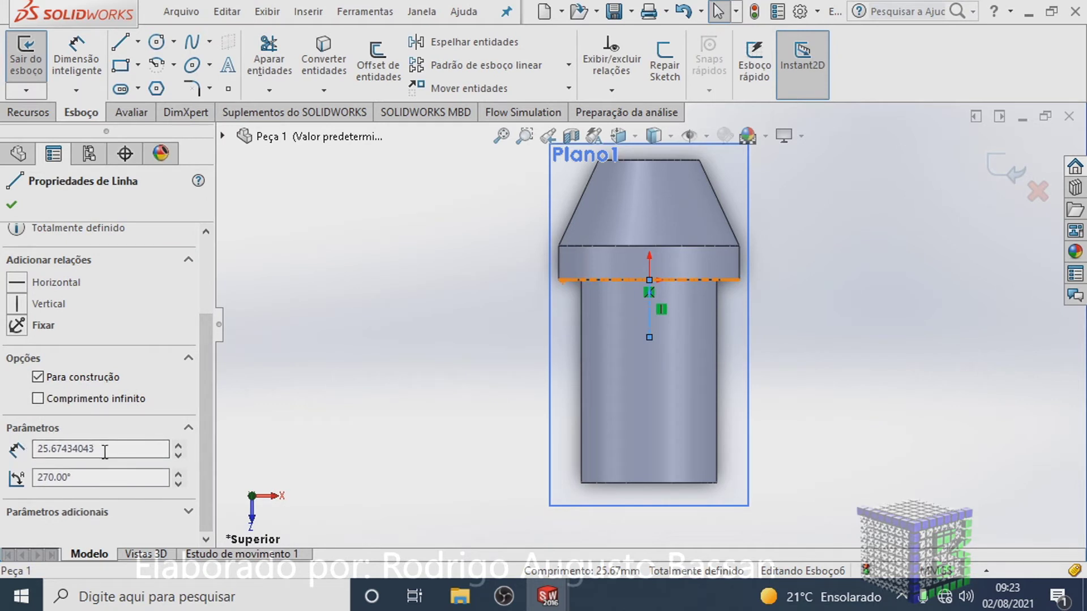
double_click(96, 449)
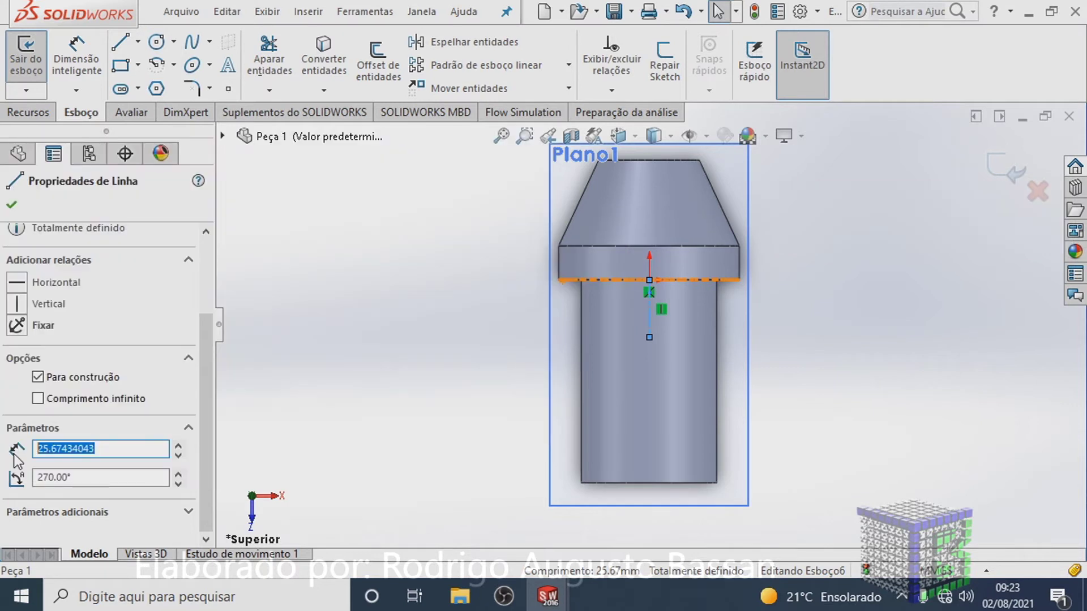
type("2")
key("Return")
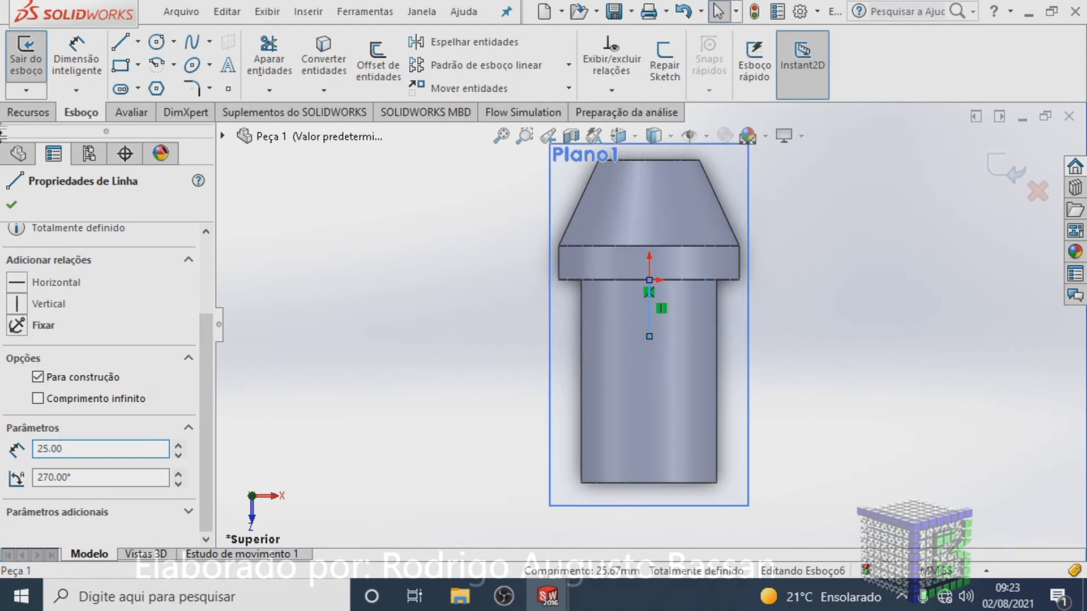
left_click(13, 206)
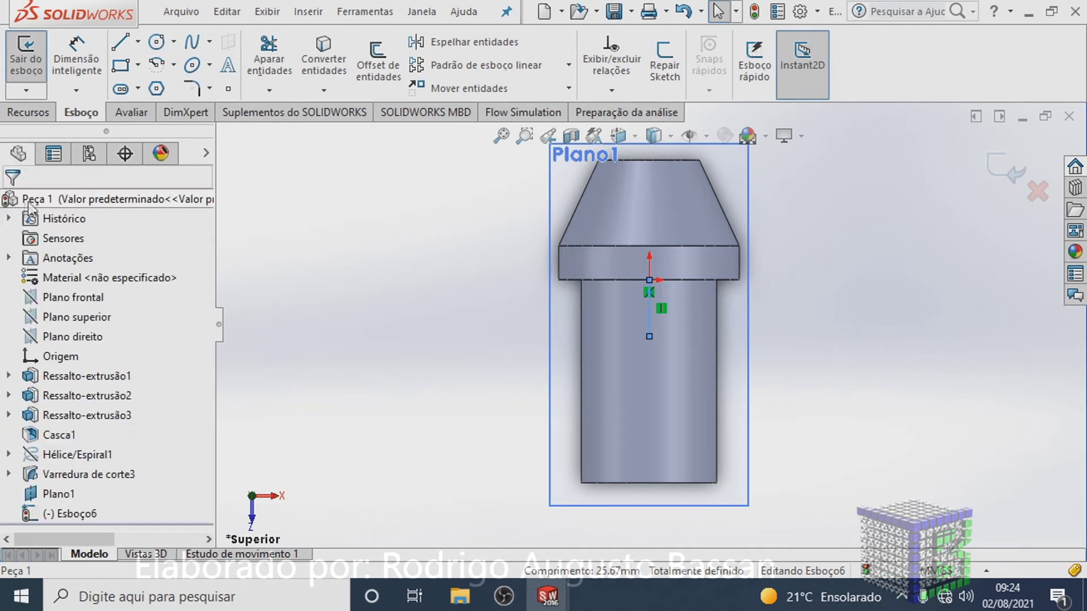
Sketch a horizontal centre-point straight slot centred on the line's lower end at 0, -25 mm.
left_click(139, 89)
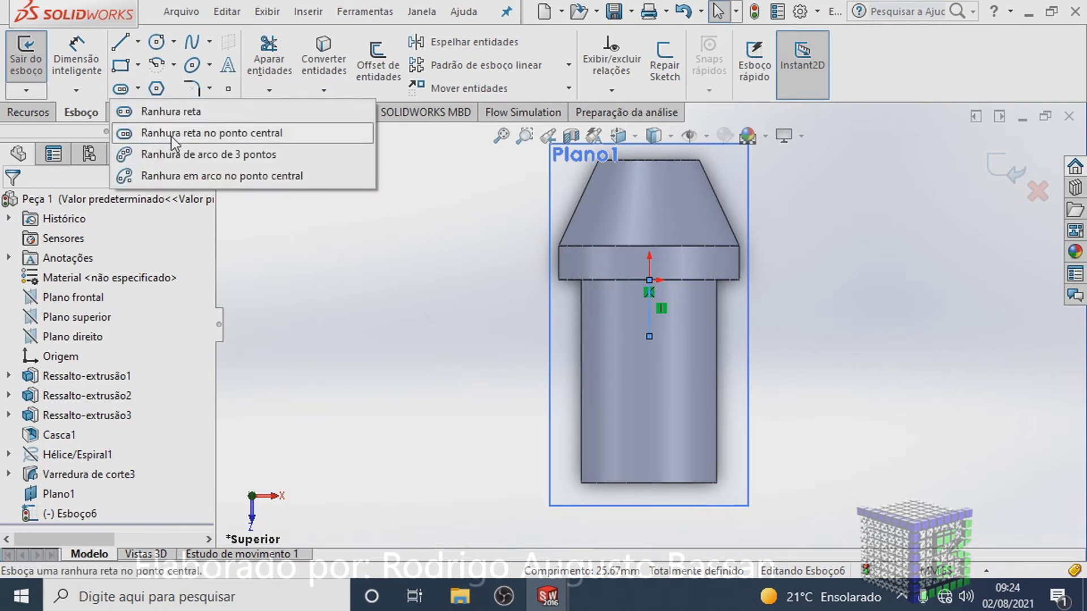
left_click(229, 135)
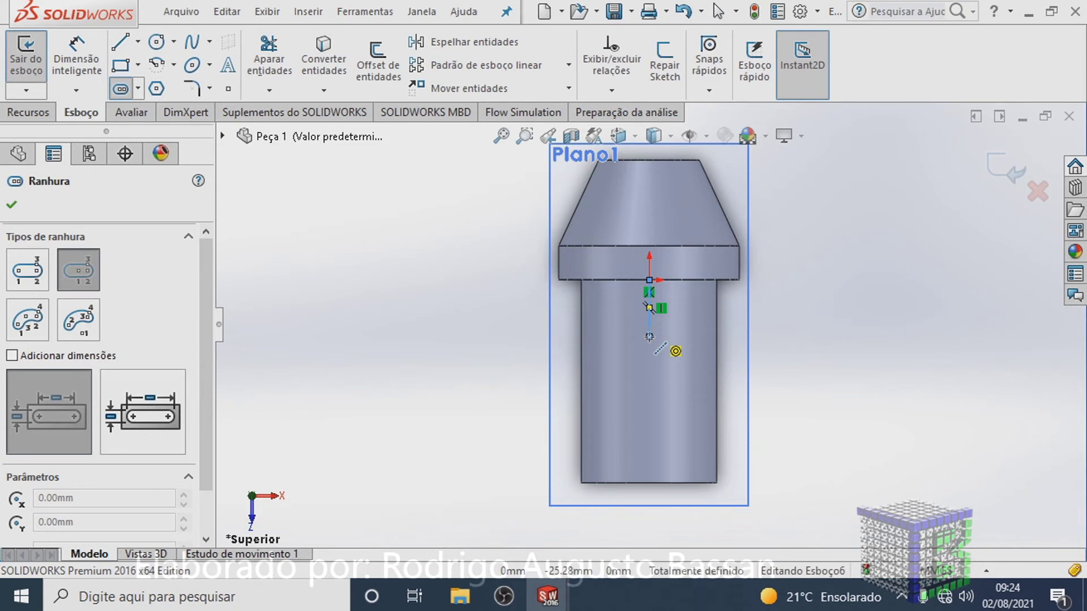
left_click(649, 336)
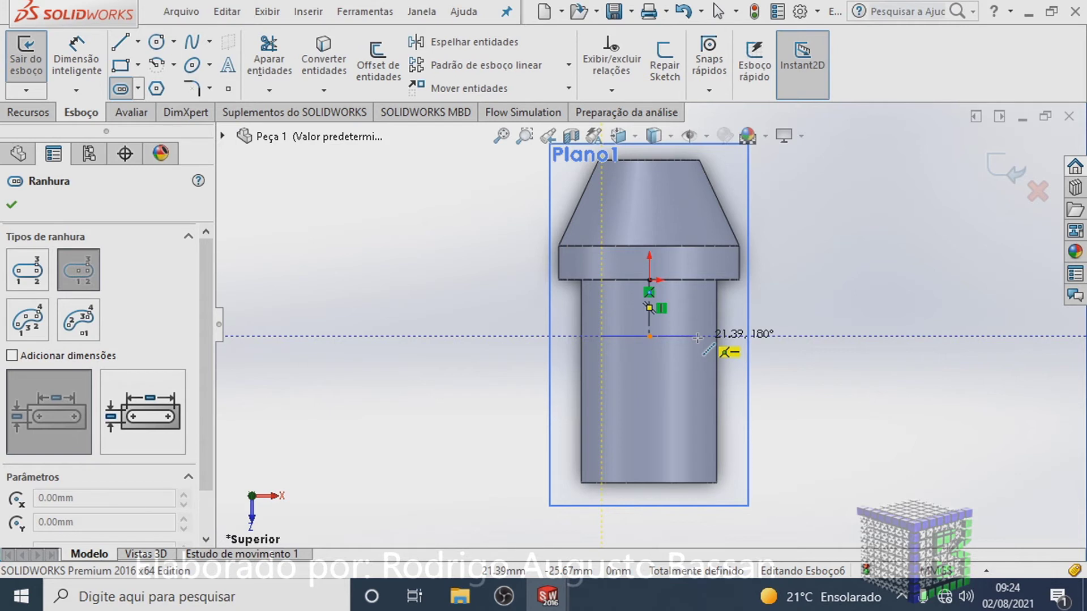
left_click(698, 336)
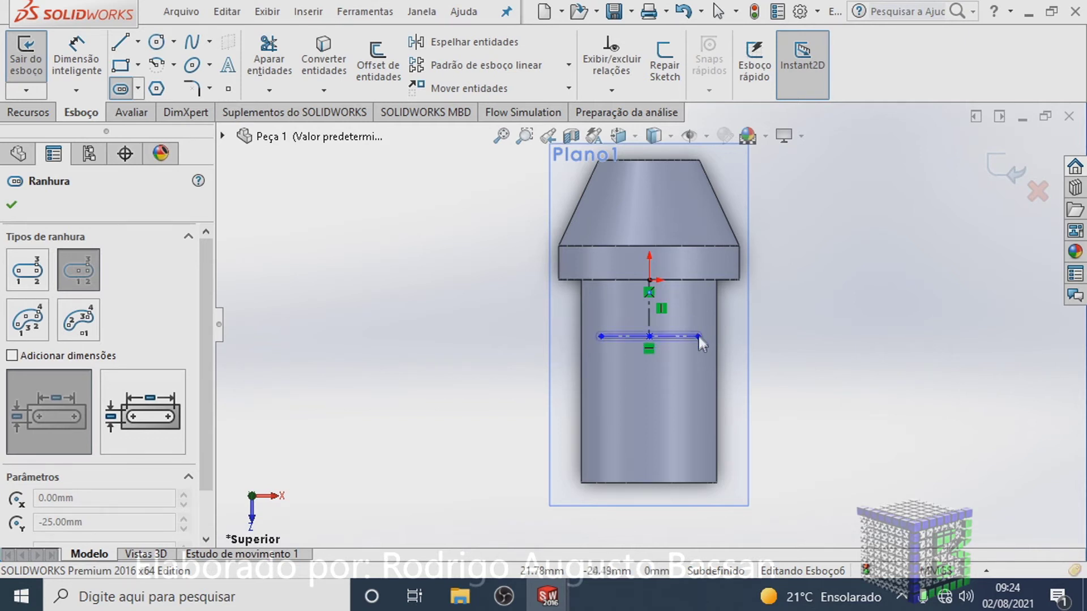
left_click(696, 327)
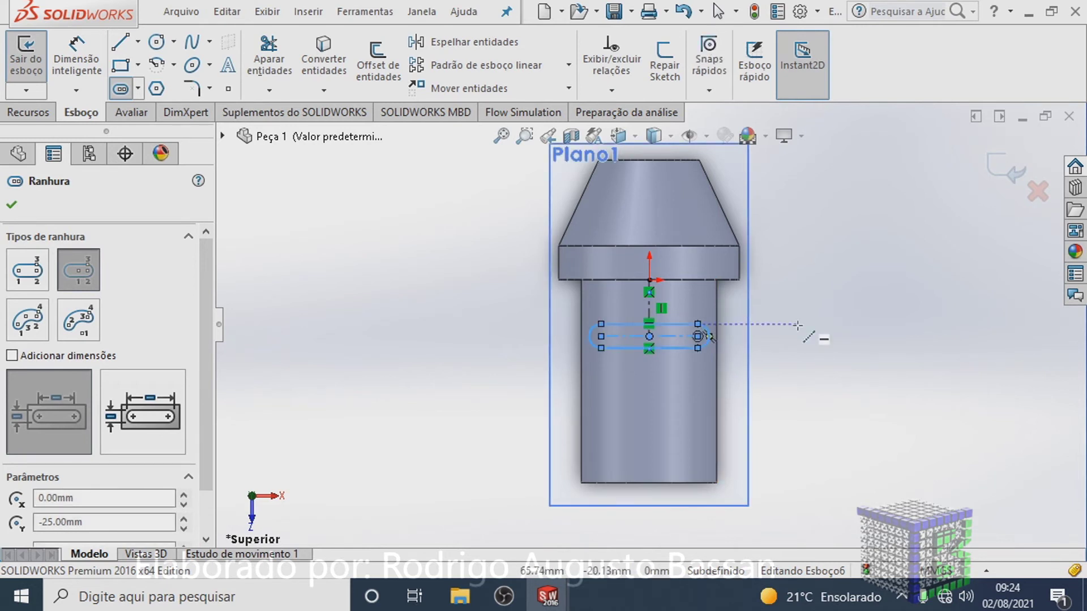
left_click(11, 205)
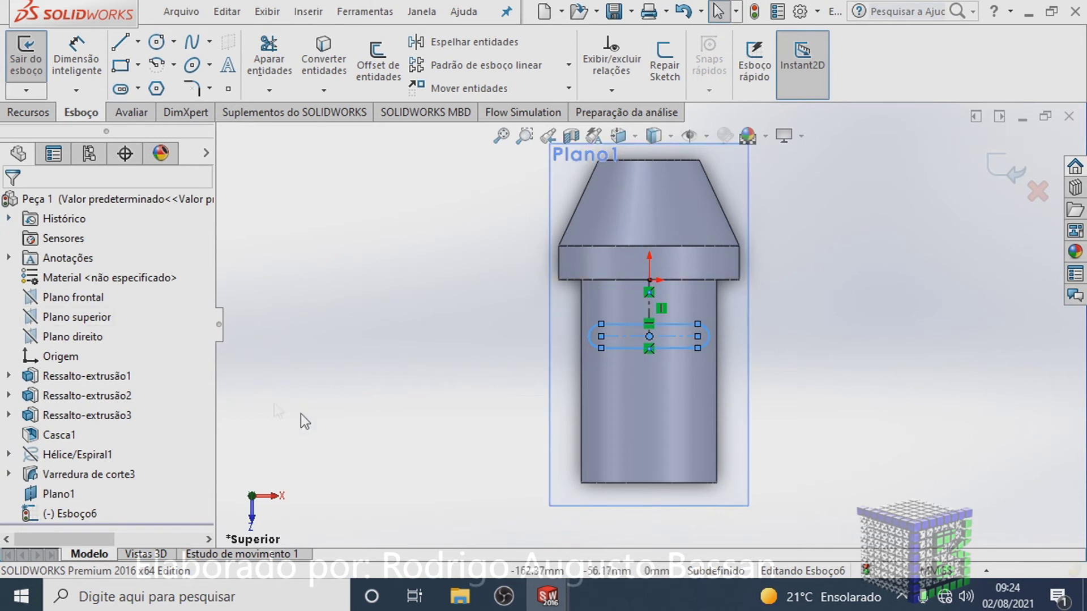
left_click(626, 328)
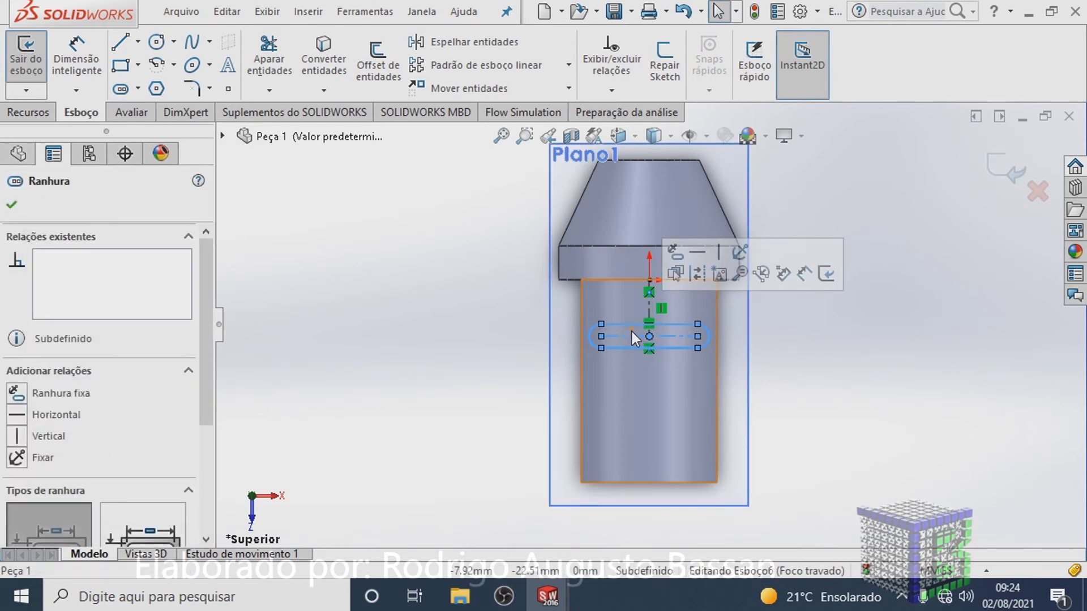
Enter a 10 mm width and 40 mm length in the slot's Parameters.
left_click_drag(209, 408, 208, 512)
left_click(40, 501)
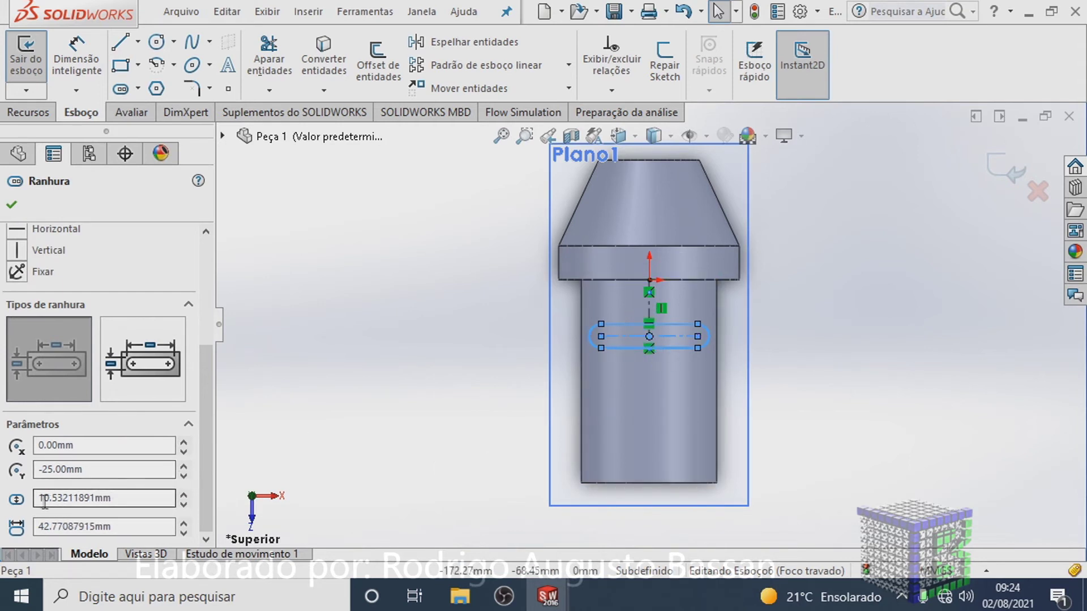
left_click_drag(40, 498, 175, 497)
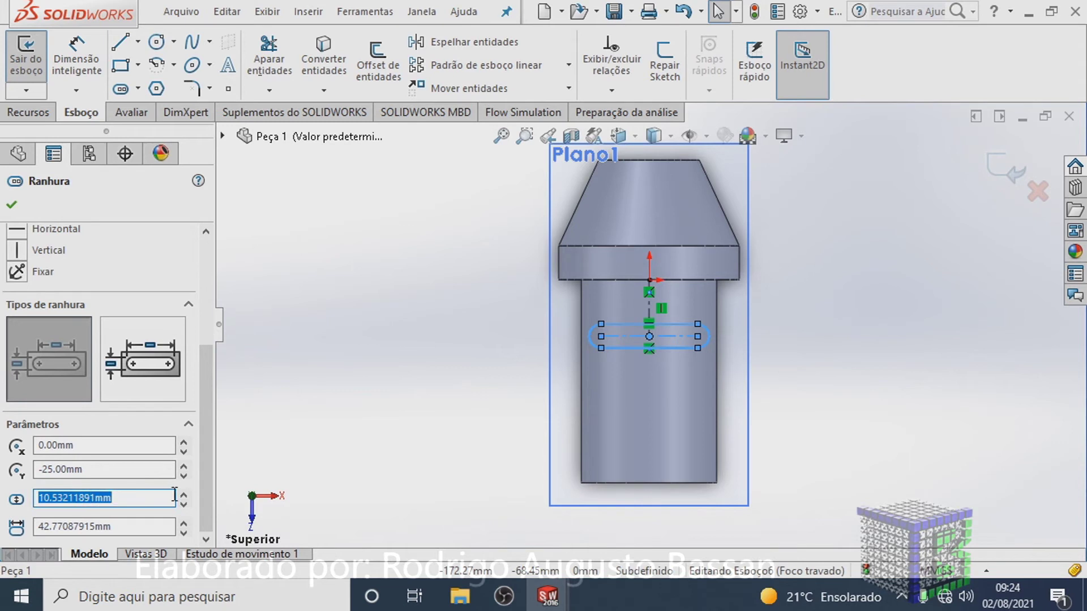
type("10")
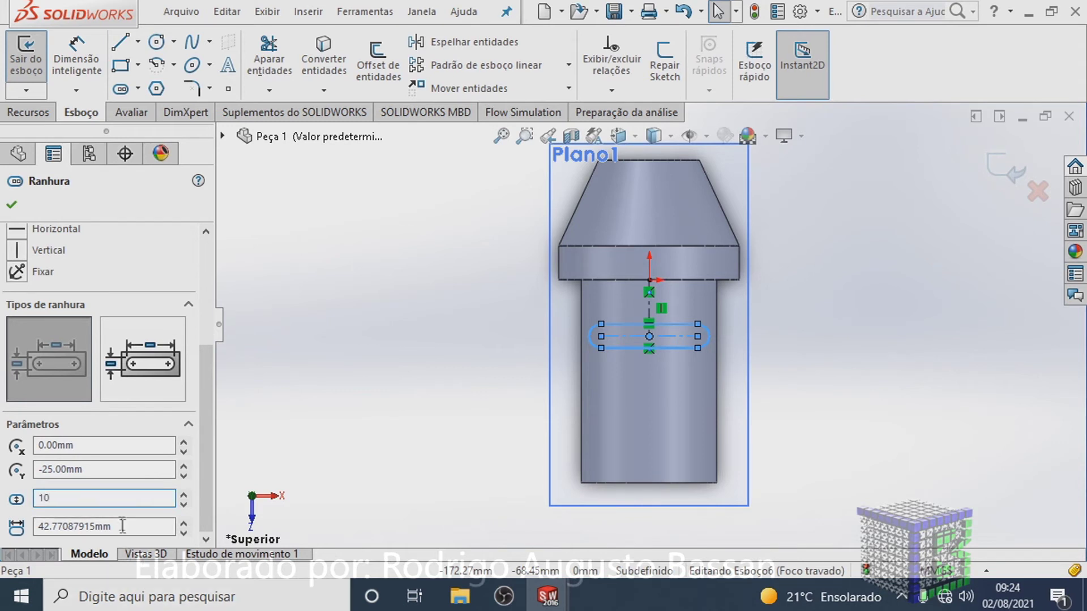
key("Tab")
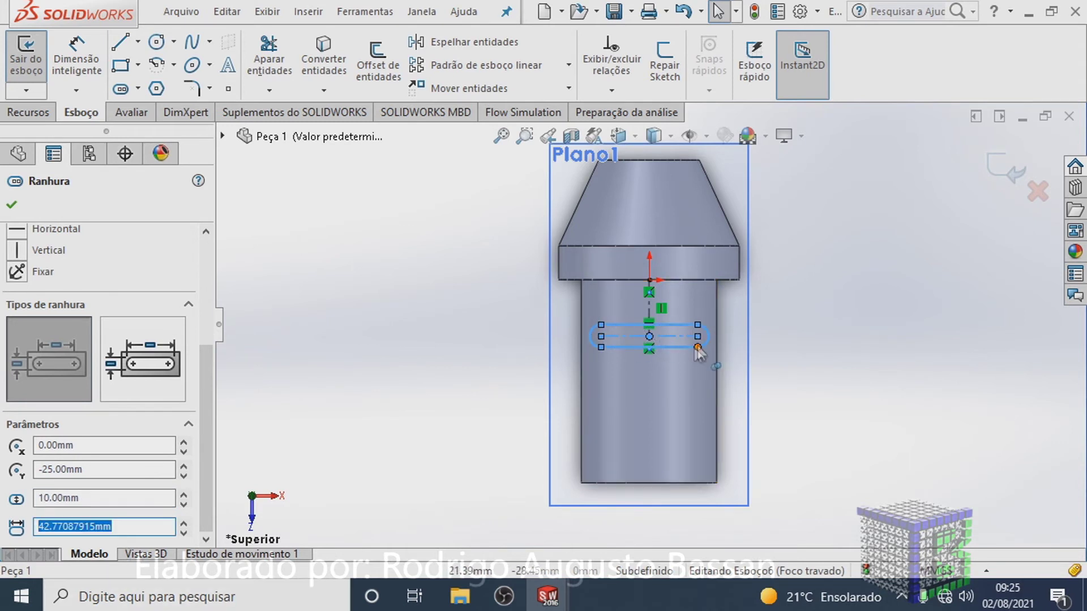
type("45")
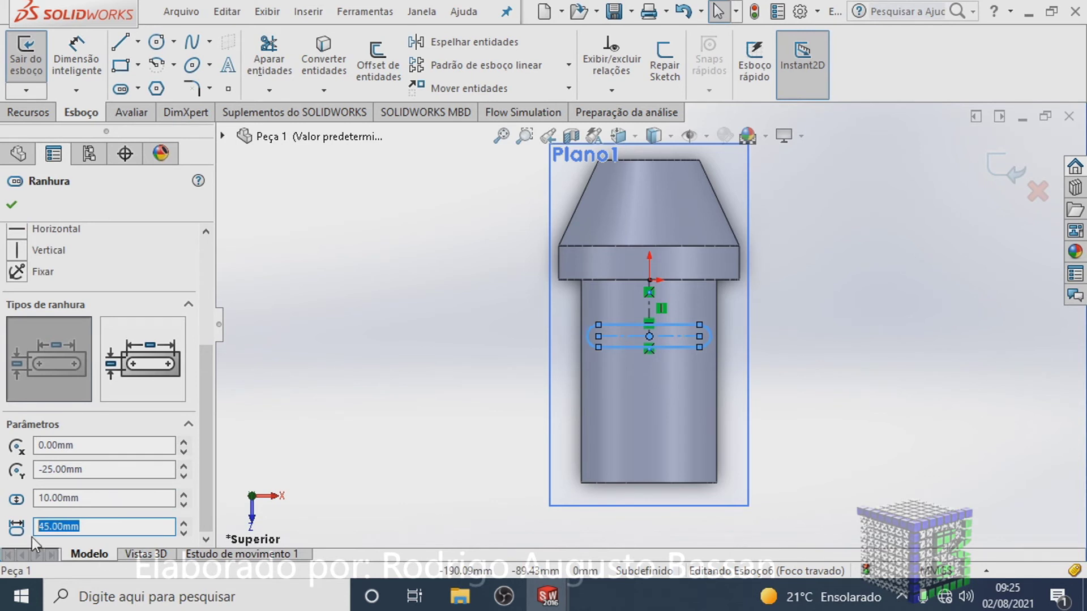
type("40")
key("Return")
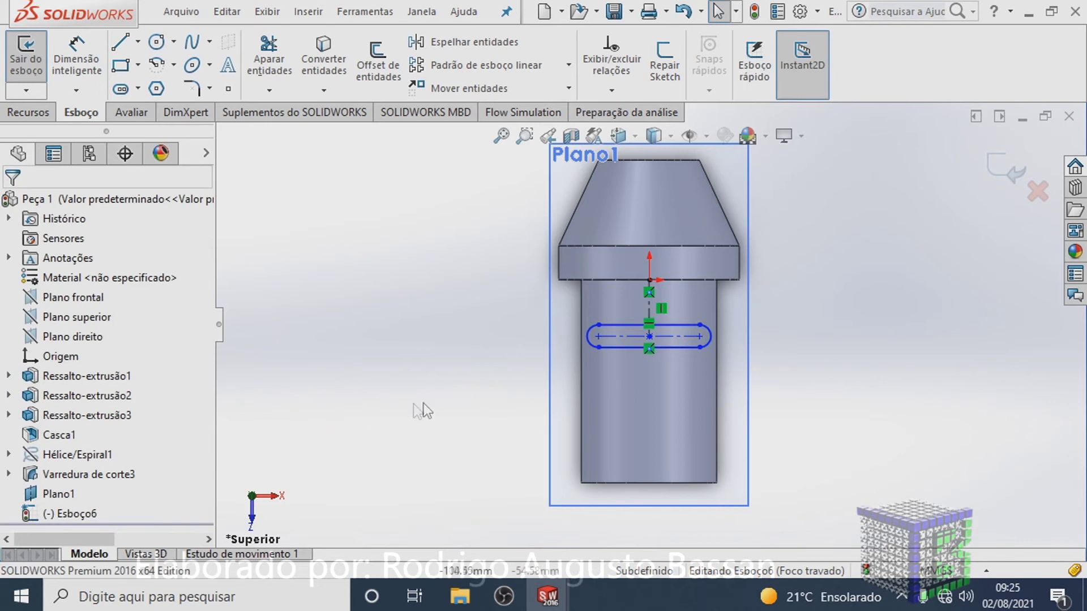
left_click(697, 335)
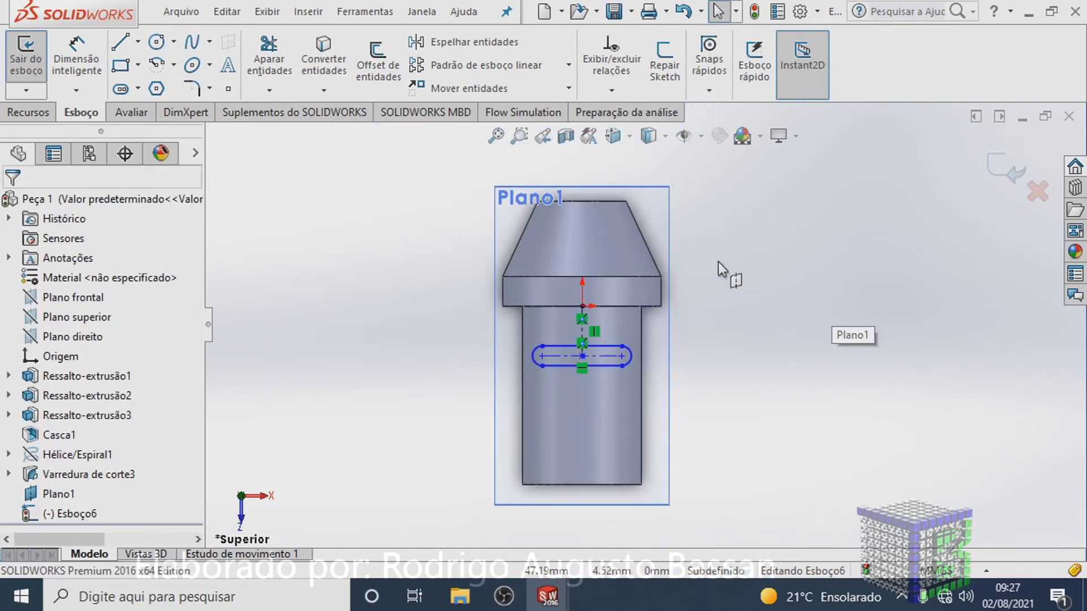
Add a 20 mm vertical dimension from the shank's top edge to the slot centre.
scroll(575, 313, "down", 3)
scroll(575, 312, "down", 2)
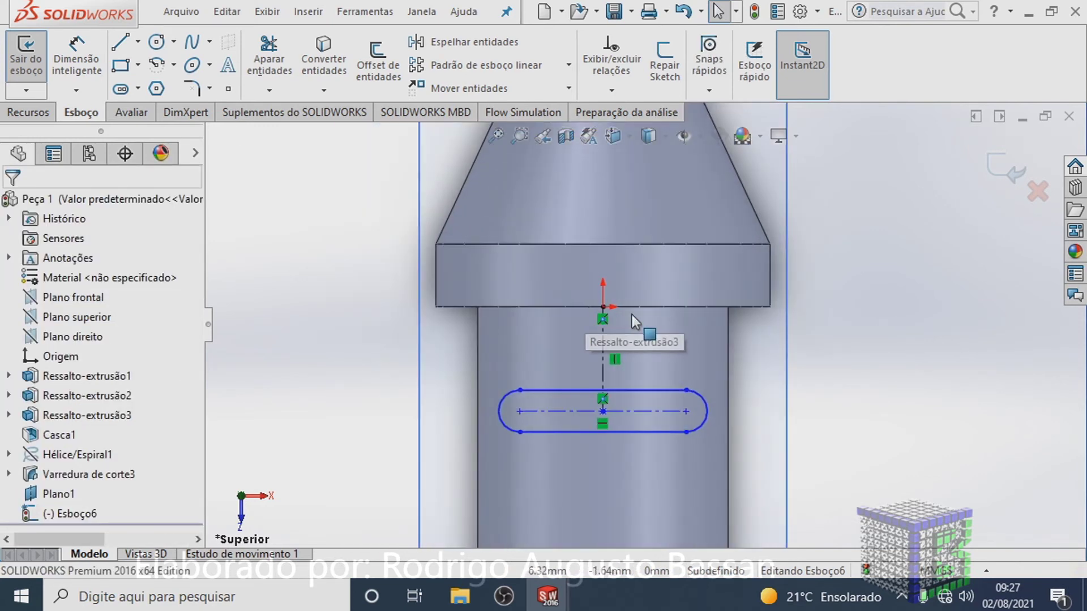
left_click(85, 67)
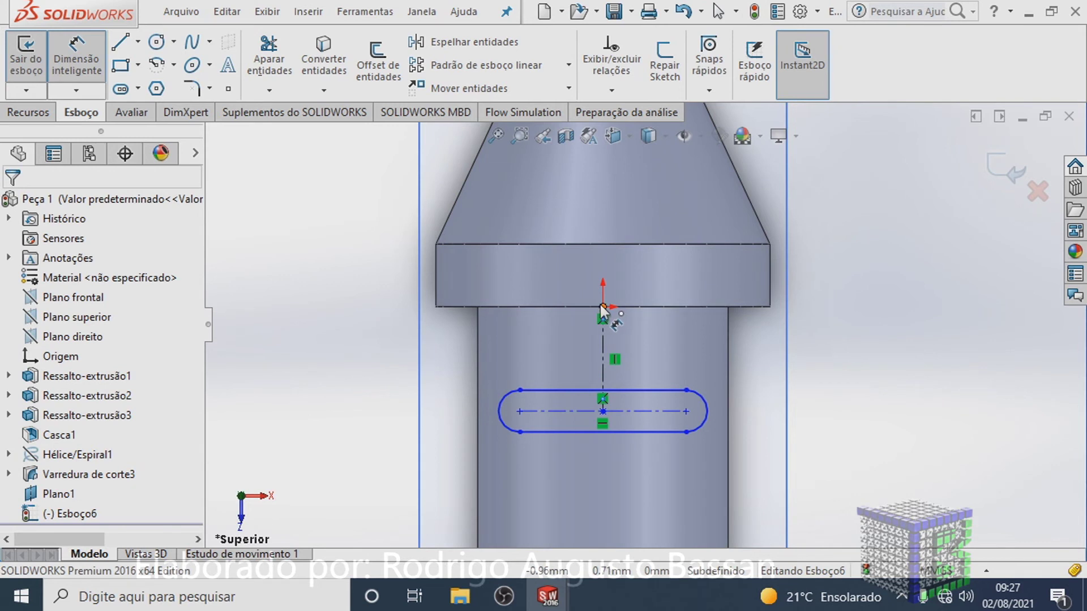
left_click(603, 306)
left_click(609, 390)
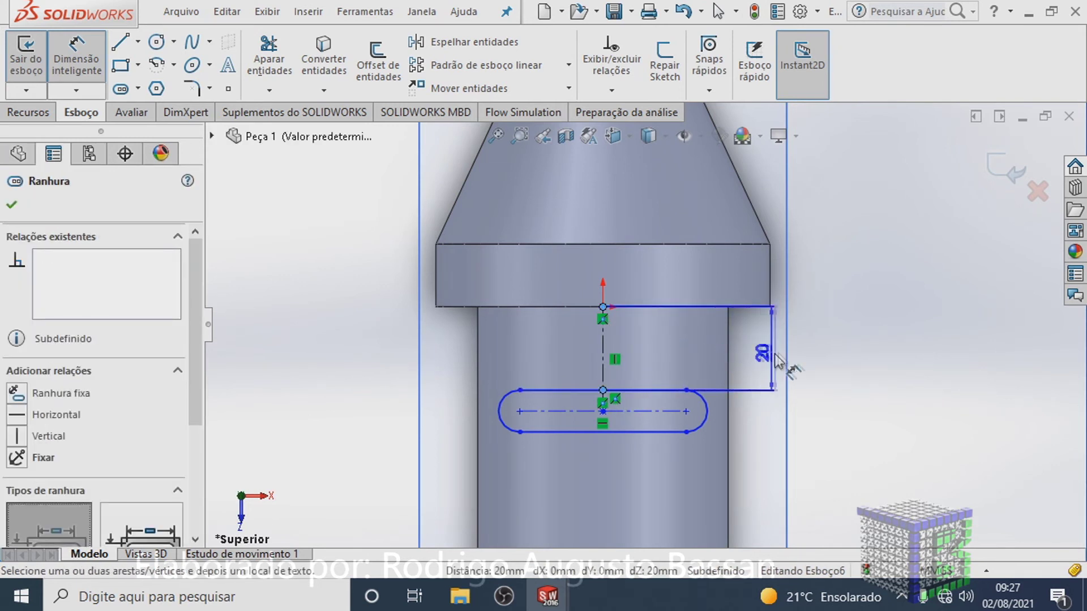
left_click(838, 356)
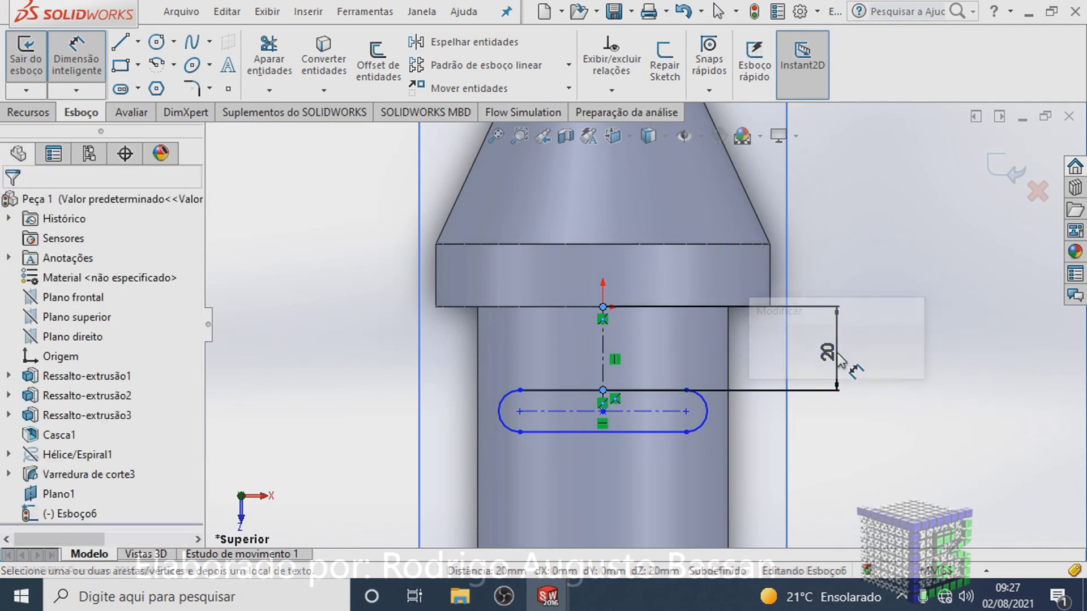
left_click(764, 348)
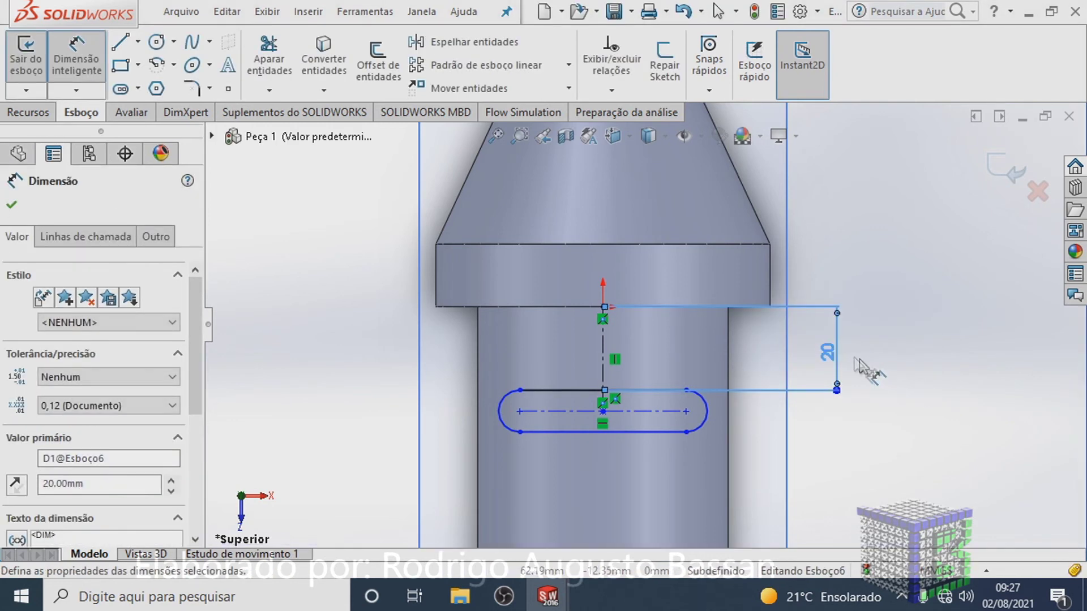
Confirm the 20 mm value, cancel the stray Move Entities command, and fit the part in view.
double_click(834, 351)
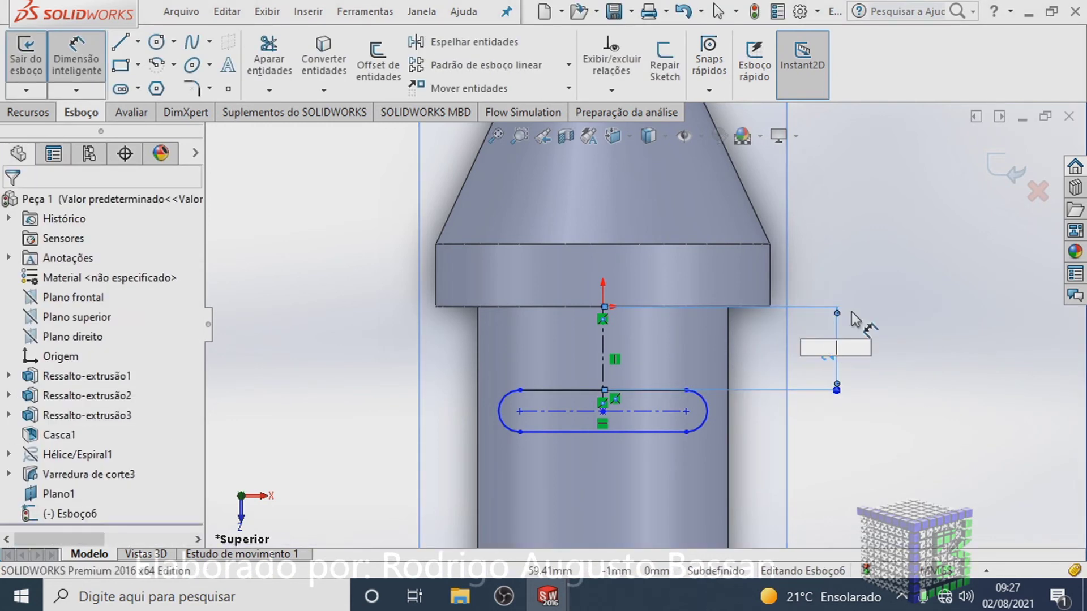
left_click(847, 320)
double_click(838, 340)
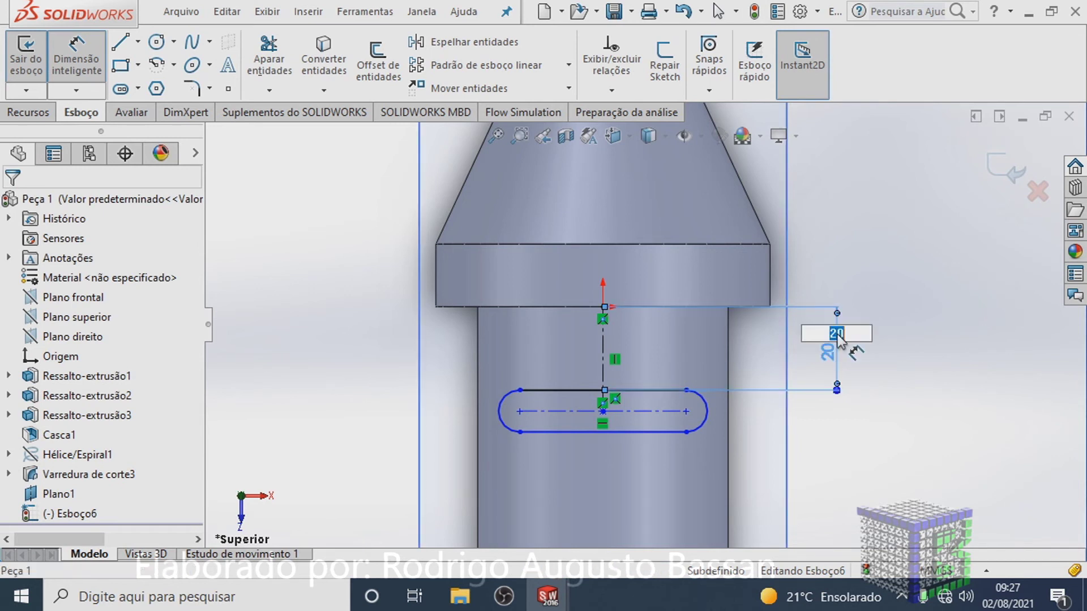
key("Escape")
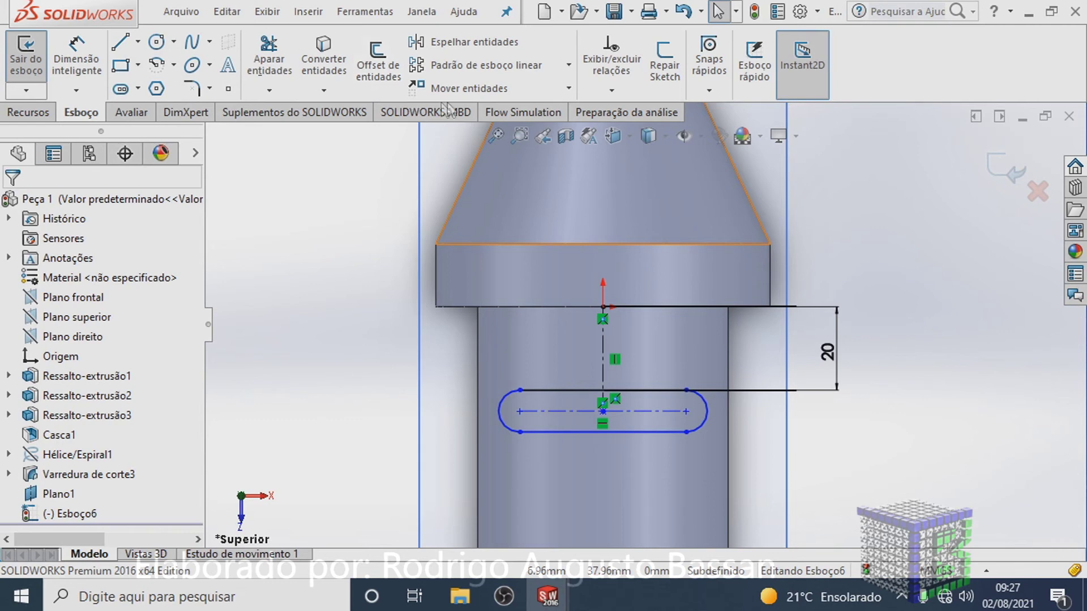
left_click(478, 91)
key("Escape")
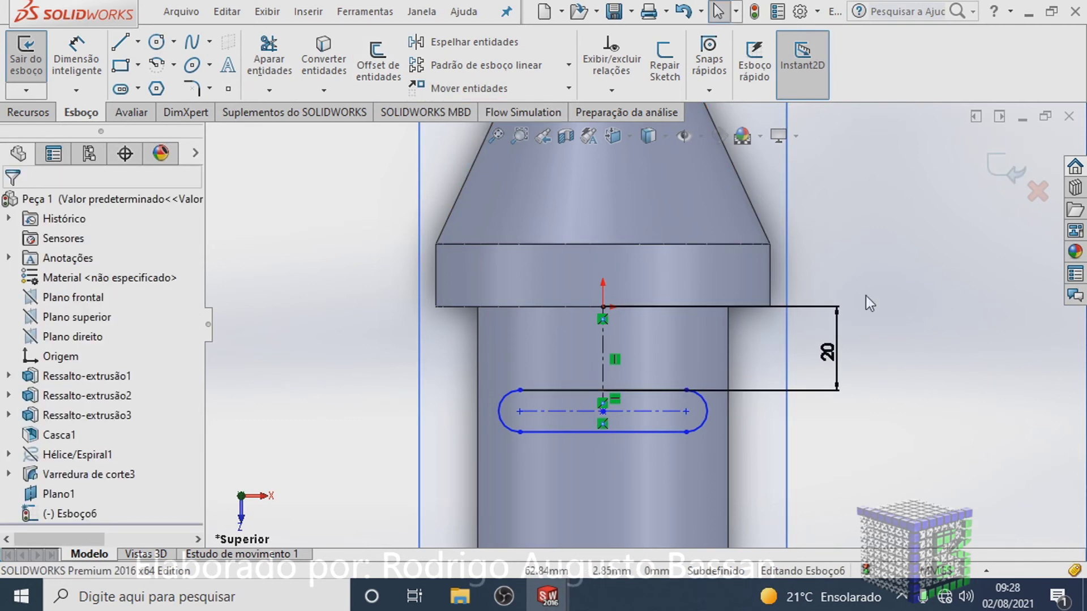
key("f")
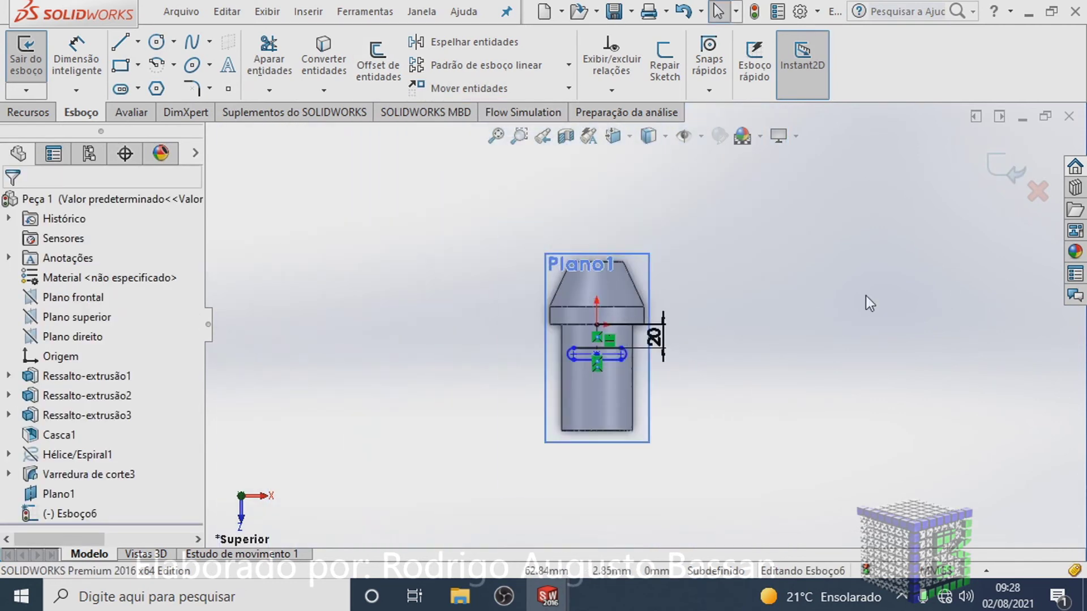
Angle and zoom the part beside the slot sketch on Plano1, showing the Recursos feature tools.
middle_click_drag(838, 360, 751, 390)
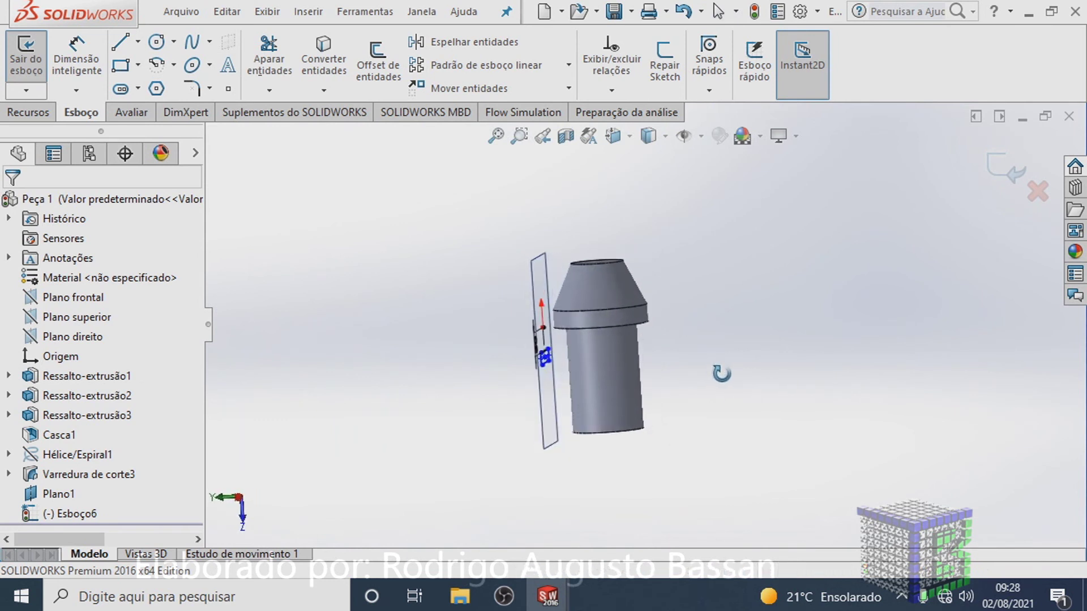
middle_click_drag(751, 390, 707, 401)
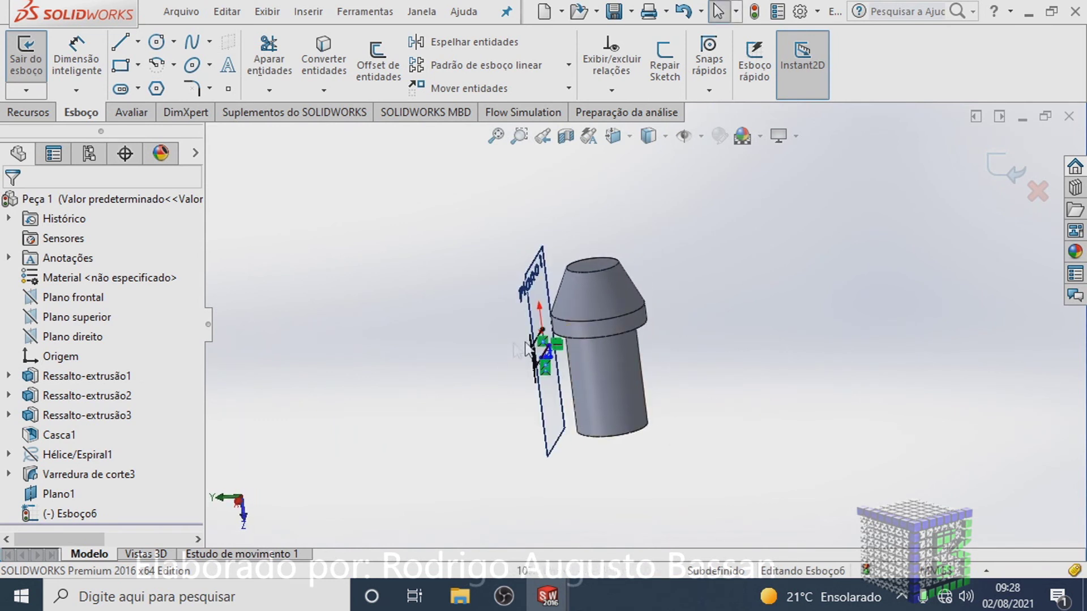
scroll(601, 368, "down", 3)
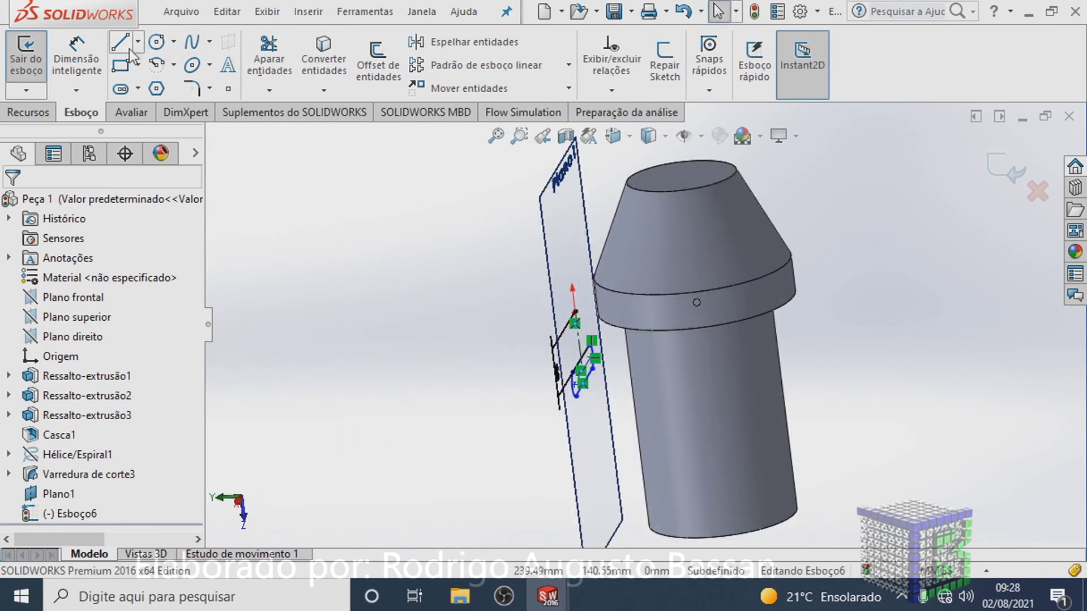
left_click(38, 113)
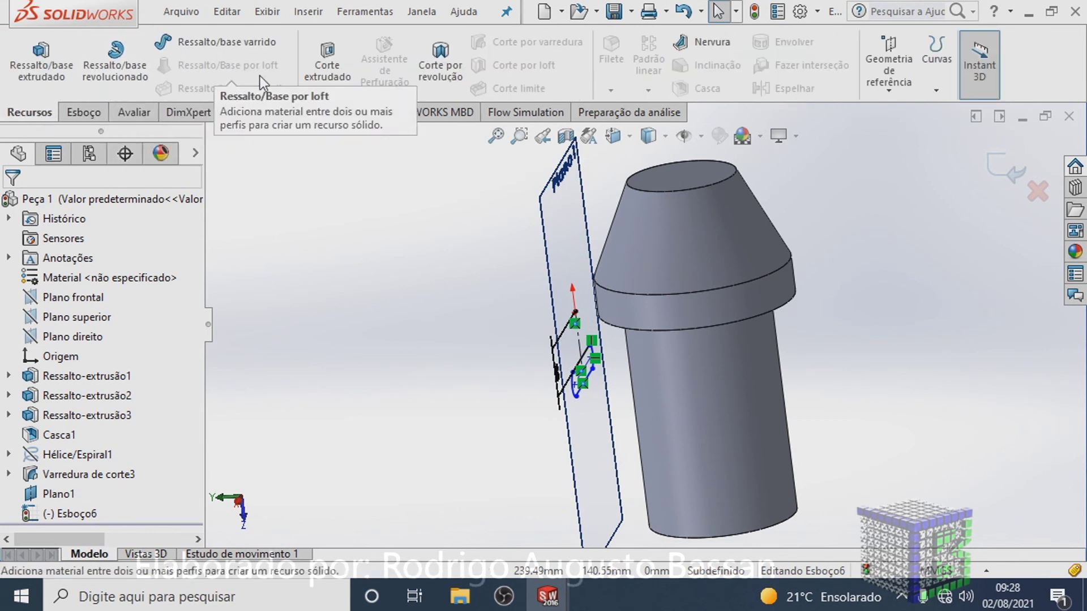
Extrude-cut the Esboço6 slot 51 mm blind (Cego), directed into the shank, creating Corte-extrusão1.
left_click(327, 79)
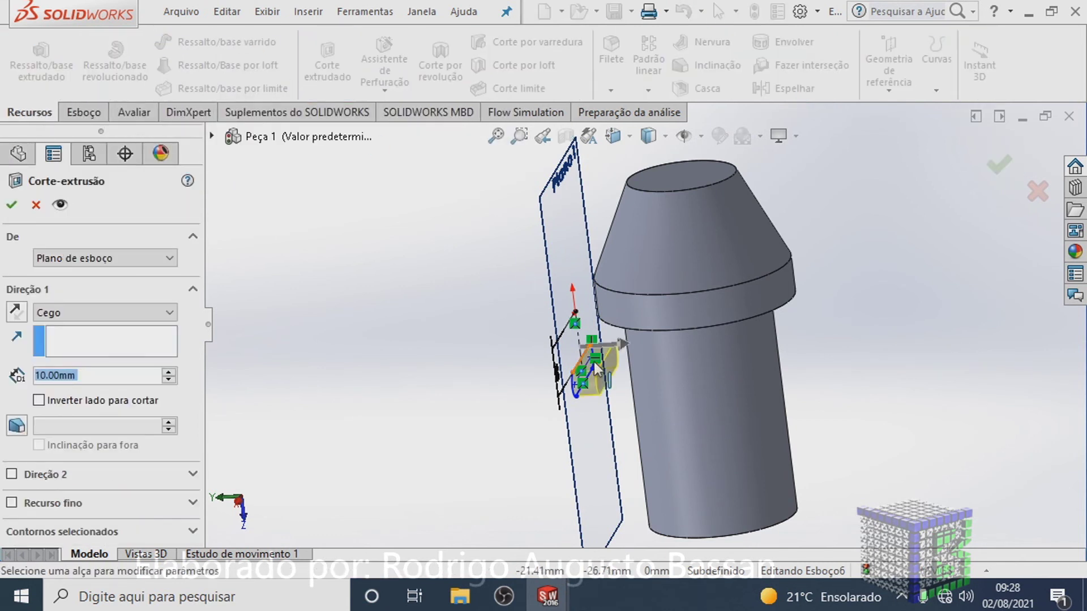
left_click_drag(529, 360, 493, 357)
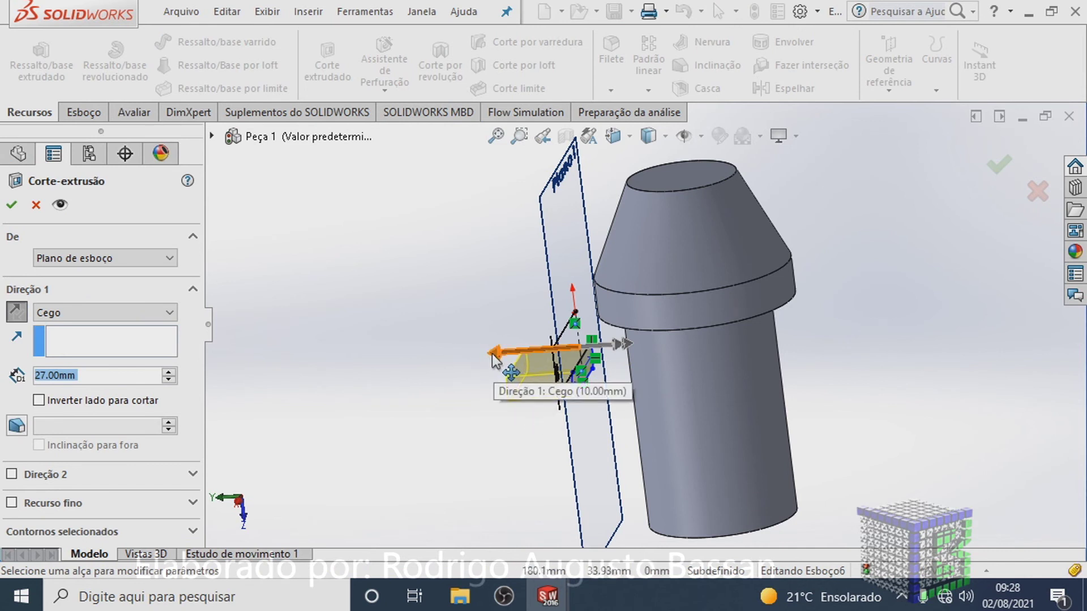
left_click(38, 401)
left_click(37, 400)
left_click_drag(485, 363, 651, 374)
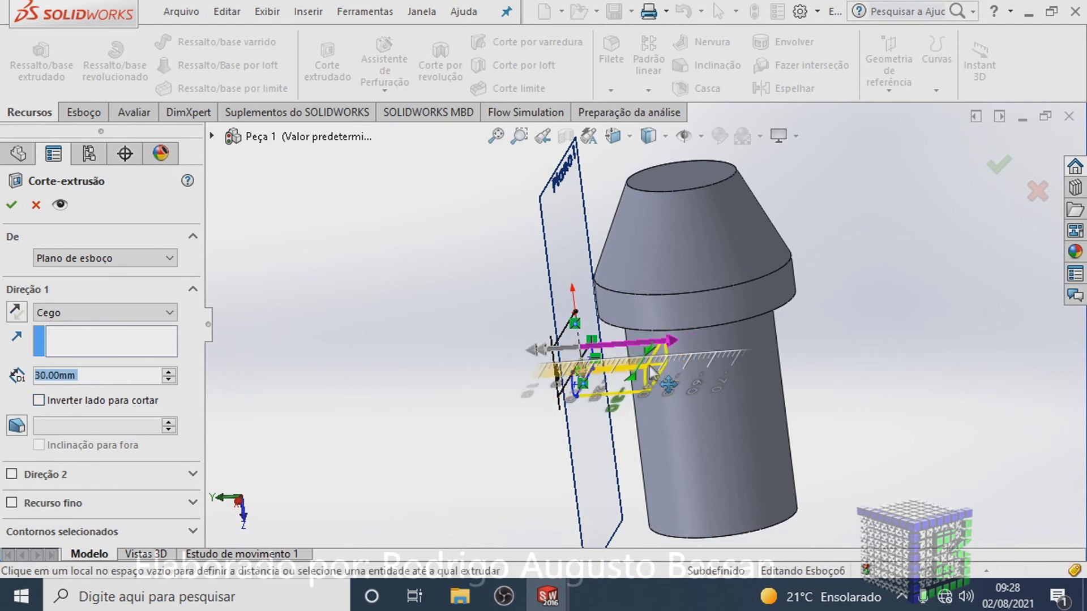
left_click_drag(650, 367, 831, 365)
middle_click_drag(854, 427, 877, 388)
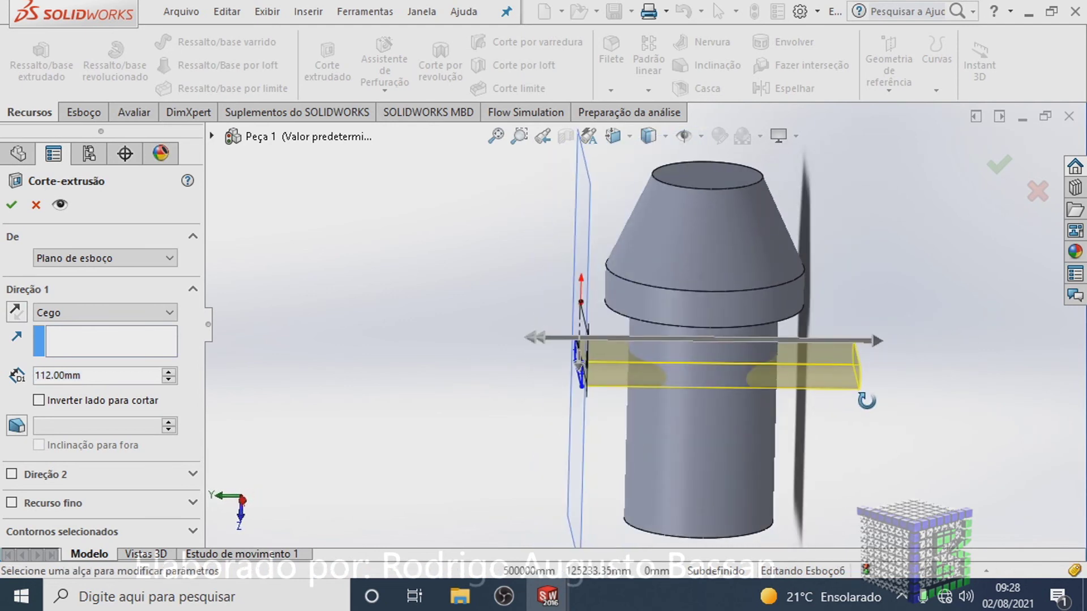
left_click_drag(875, 341, 710, 356)
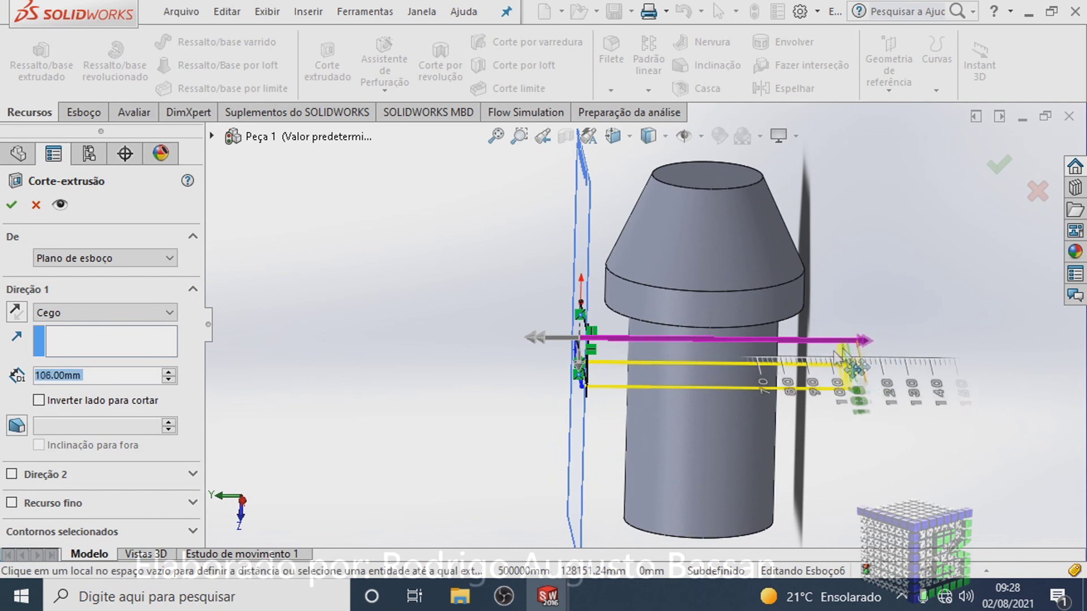
key("Return")
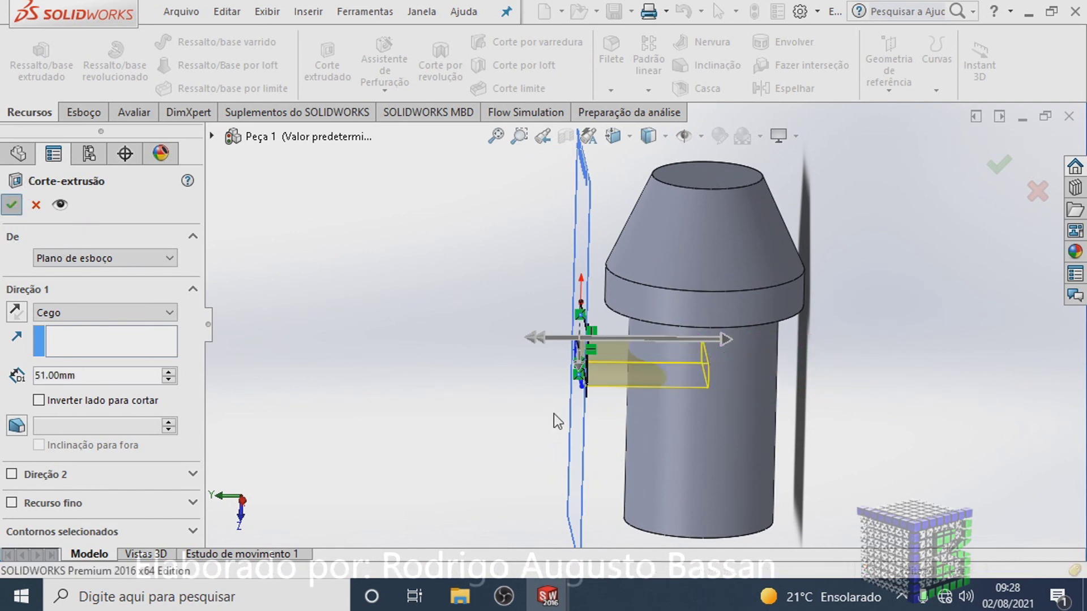
mouse_move(558, 413)
middle_mouse_down()
mouse_move(662, 395)
mouse_move(579, 393)
mouse_move(639, 373)
mouse_move(626, 451)
middle_mouse_up()
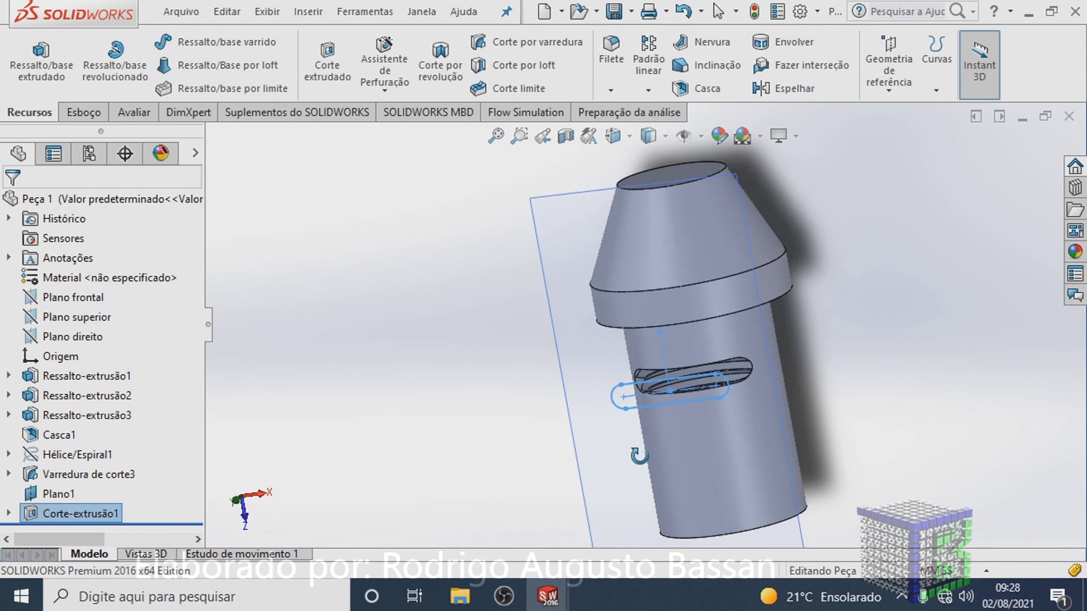
Hide the Plano1 reference plane and view the part's finished slot from a new angle.
right_click(552, 200)
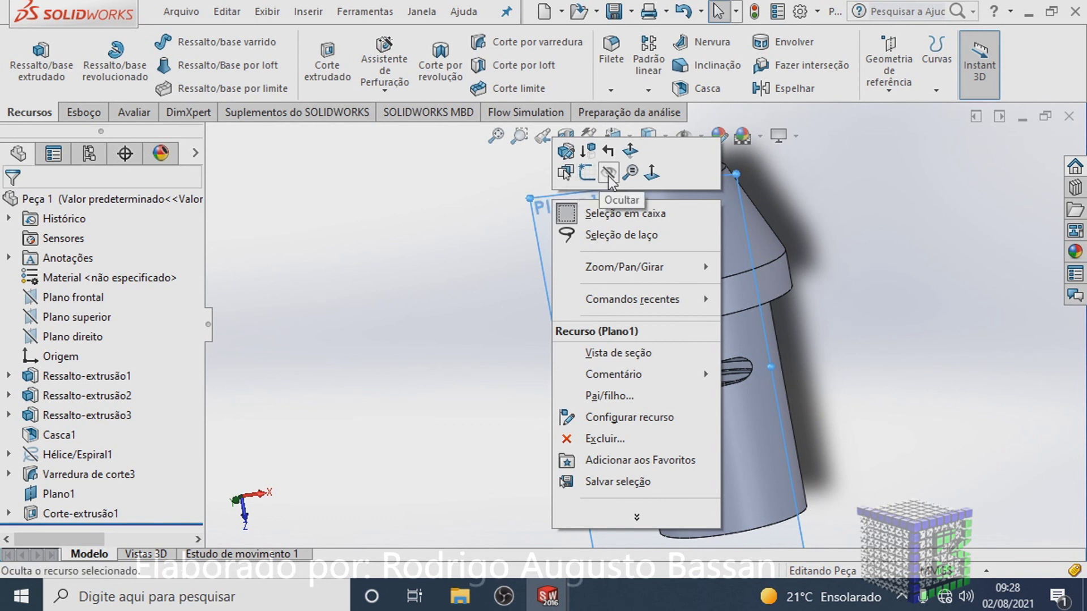
left_click(609, 173)
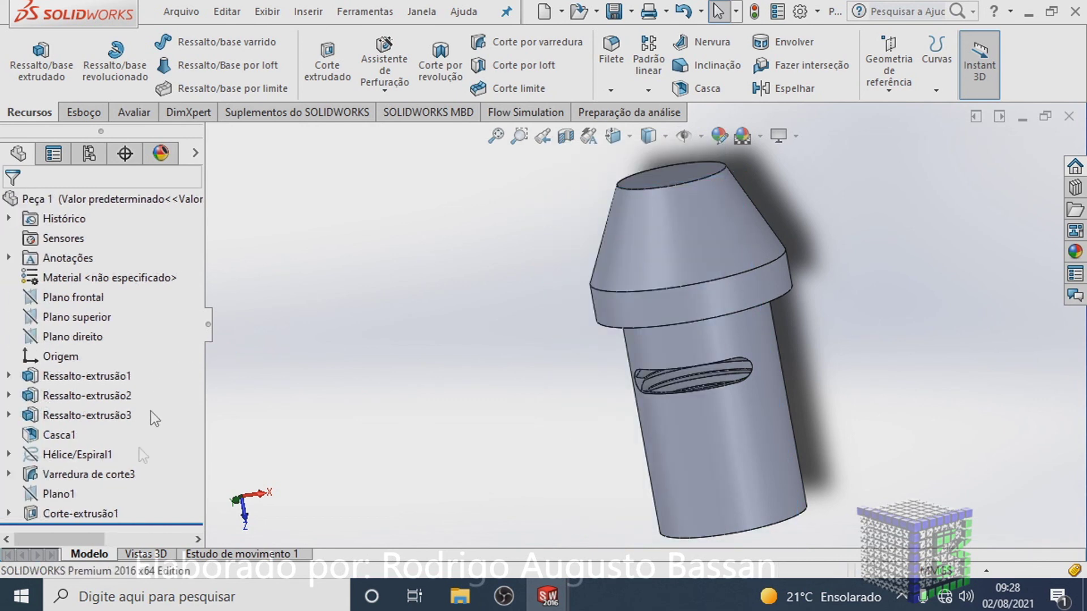
right_click(59, 495)
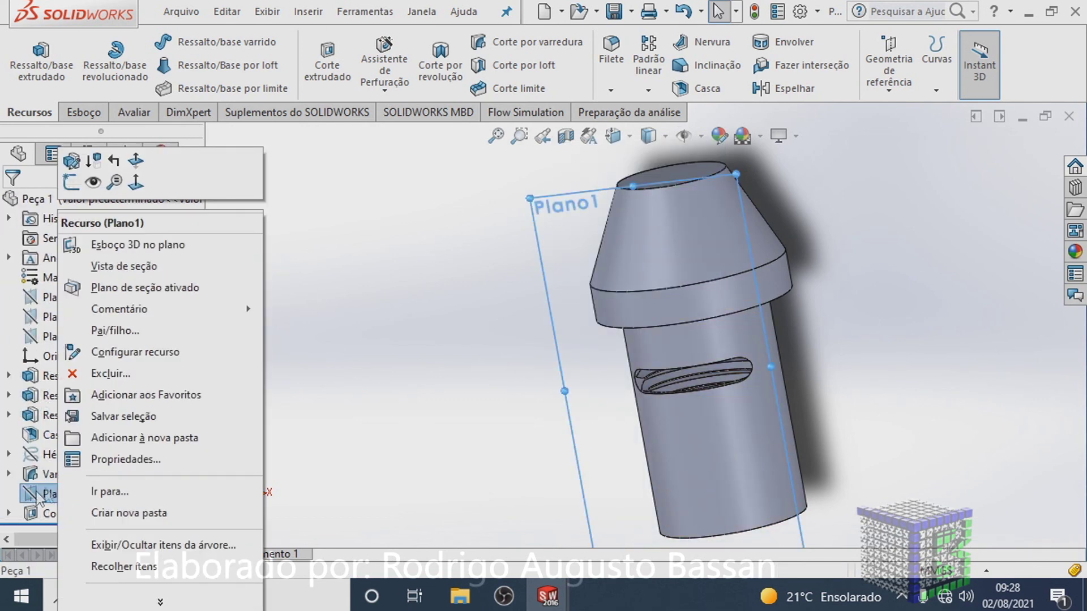
left_click(94, 181)
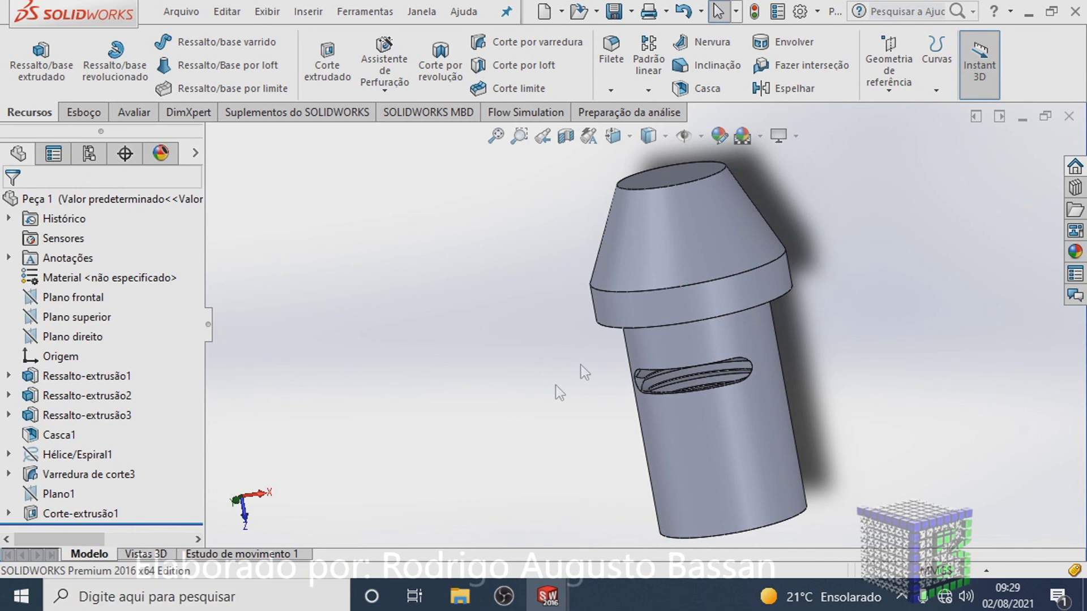
mouse_move(582, 362)
middle_mouse_down()
mouse_move(481, 245)
mouse_move(625, 456)
mouse_move(330, 410)
middle_mouse_up()
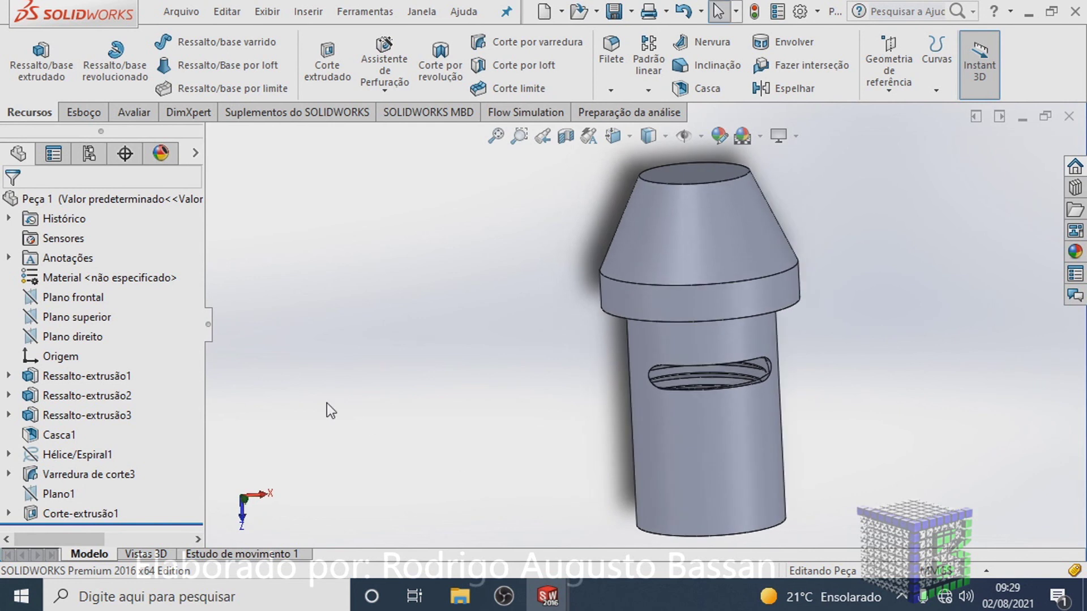